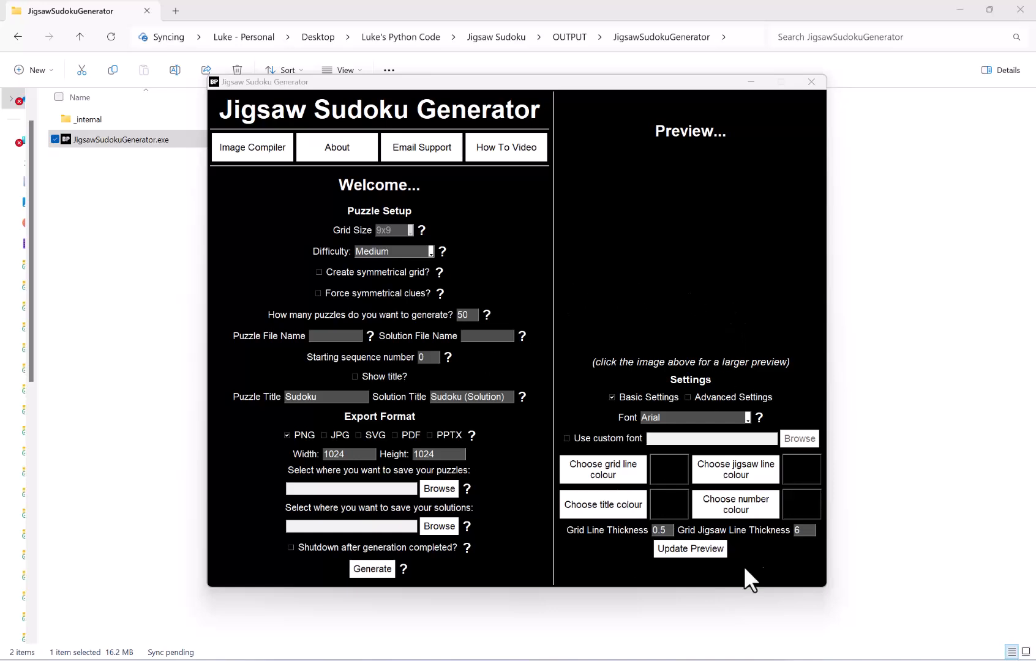
- Generate the puzzle preview, view it enlarged, and close the enlarged view
left_click(686, 550)
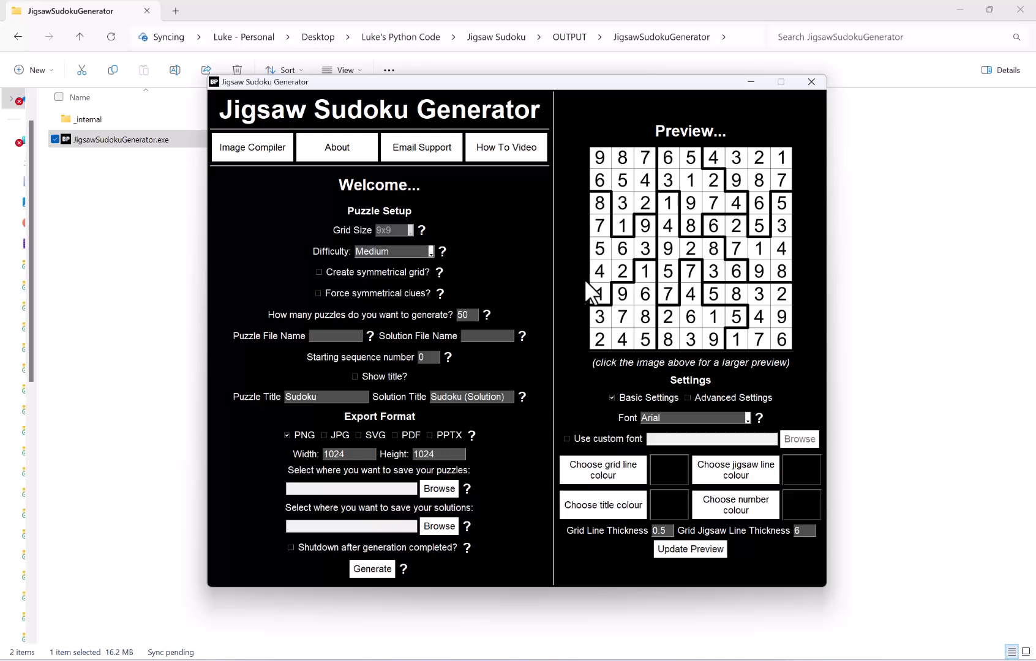
left_click_drag(587, 84, 553, 84)
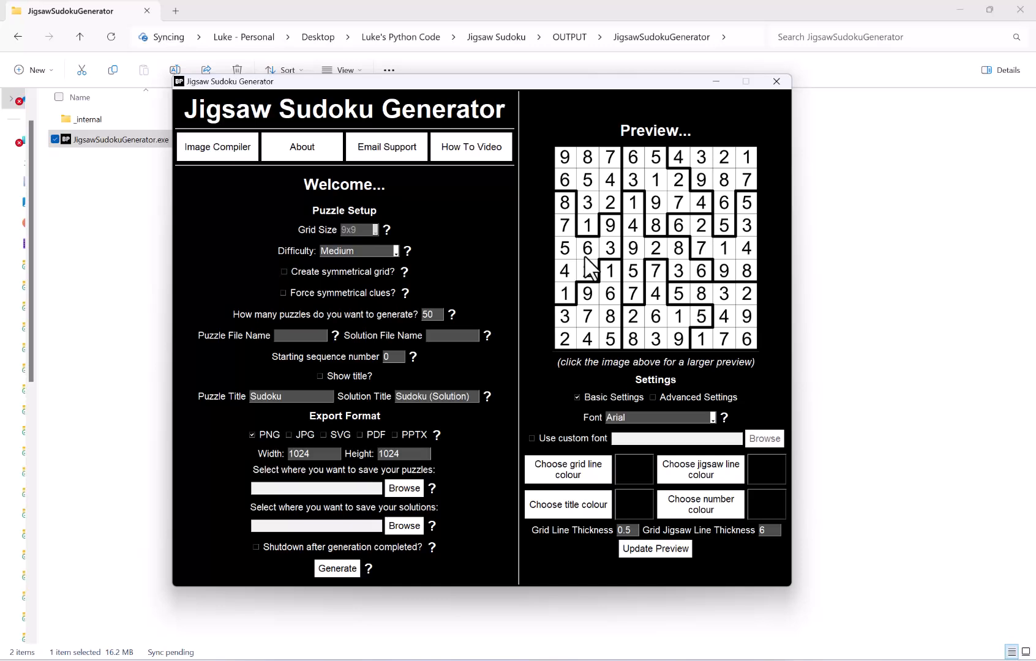
left_click(674, 244)
left_click(669, 204)
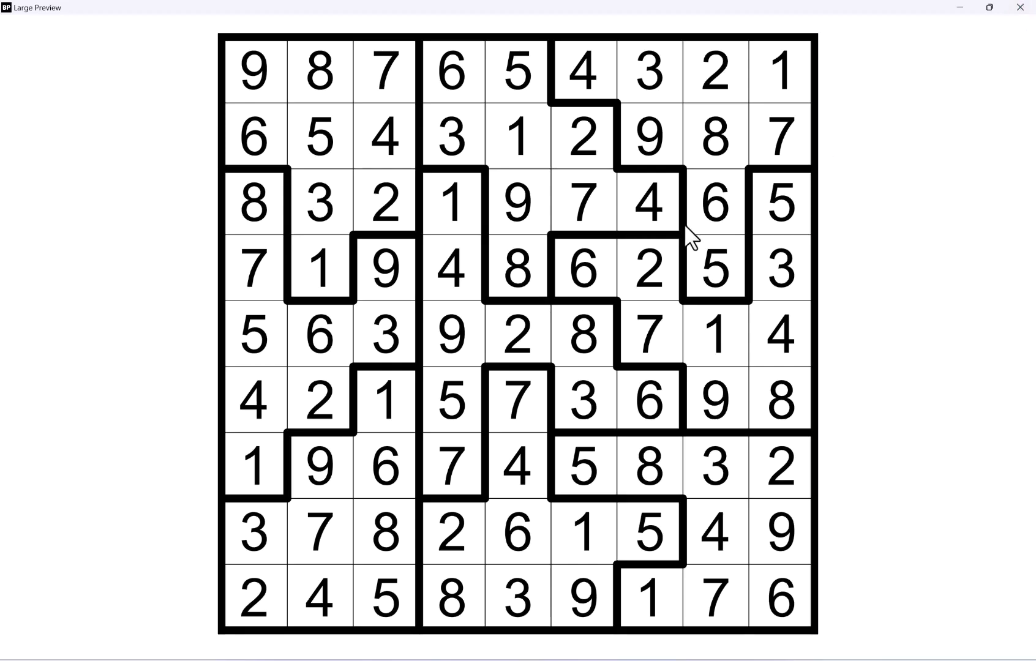
left_click(1019, 10)
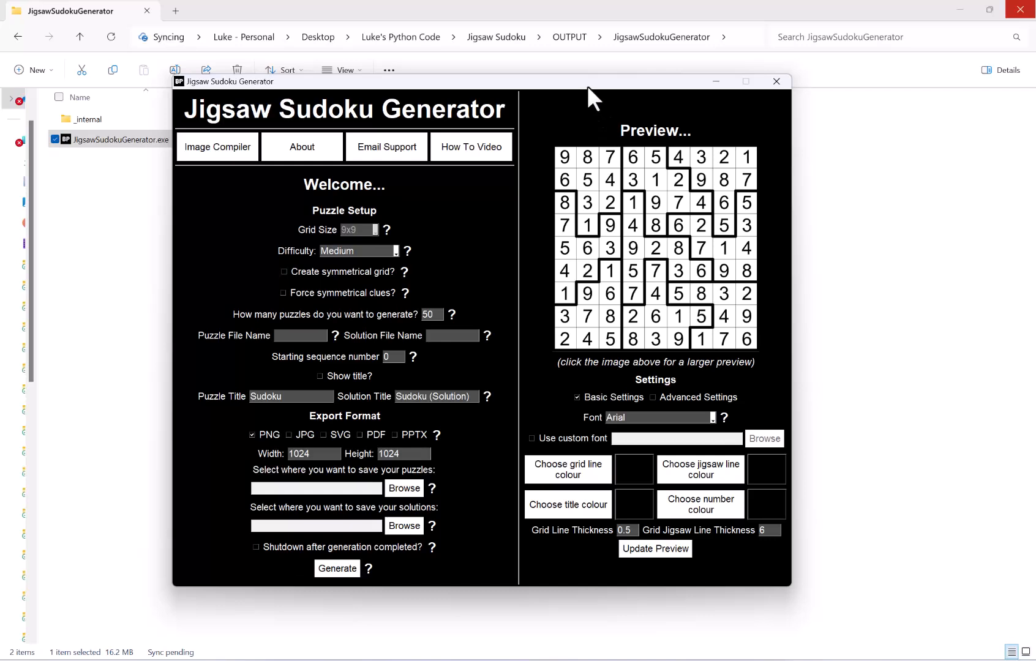
left_click_drag(596, 82, 585, 82)
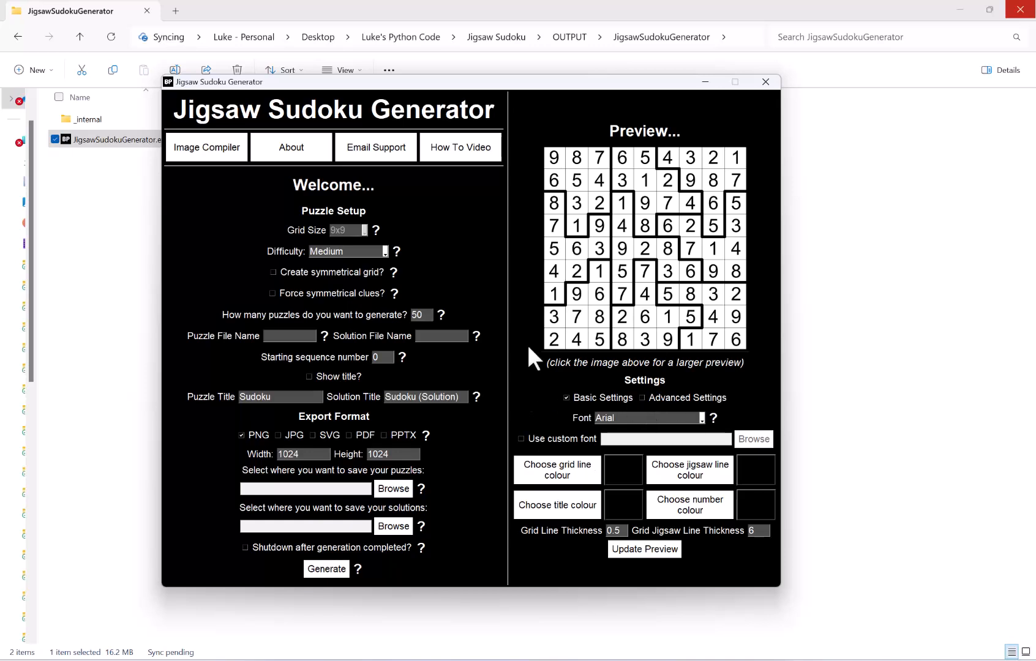
- Set the puzzle font to Century Gothic and refresh the preview
left_click(650, 416)
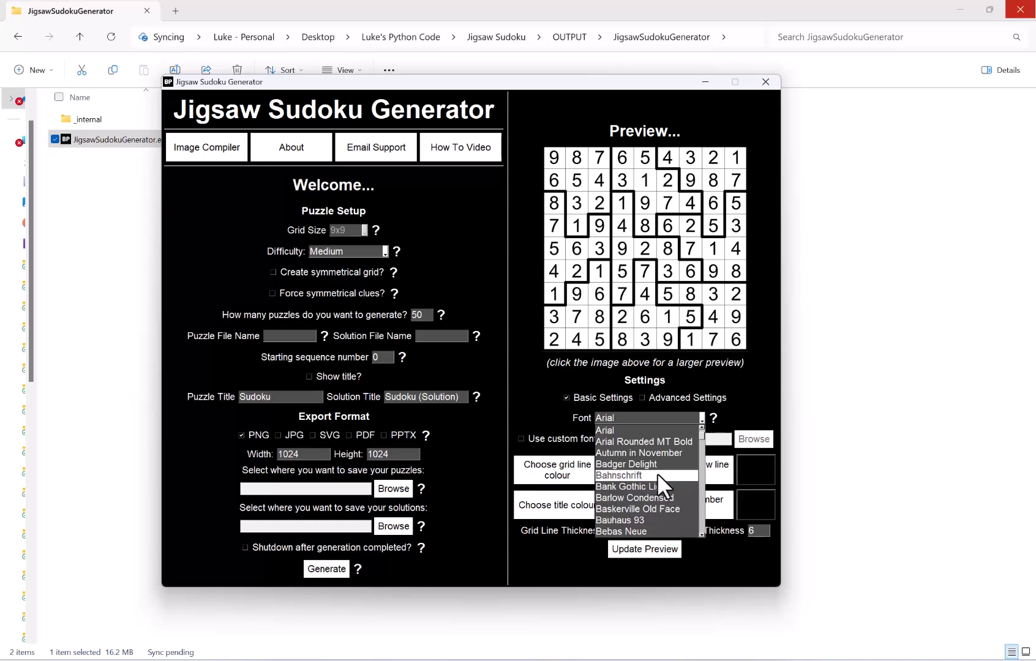
scroll(657, 472, "down", 1)
scroll(657, 472, "down", 2)
scroll(659, 461, "down", 4)
scroll(657, 481, "down", 5)
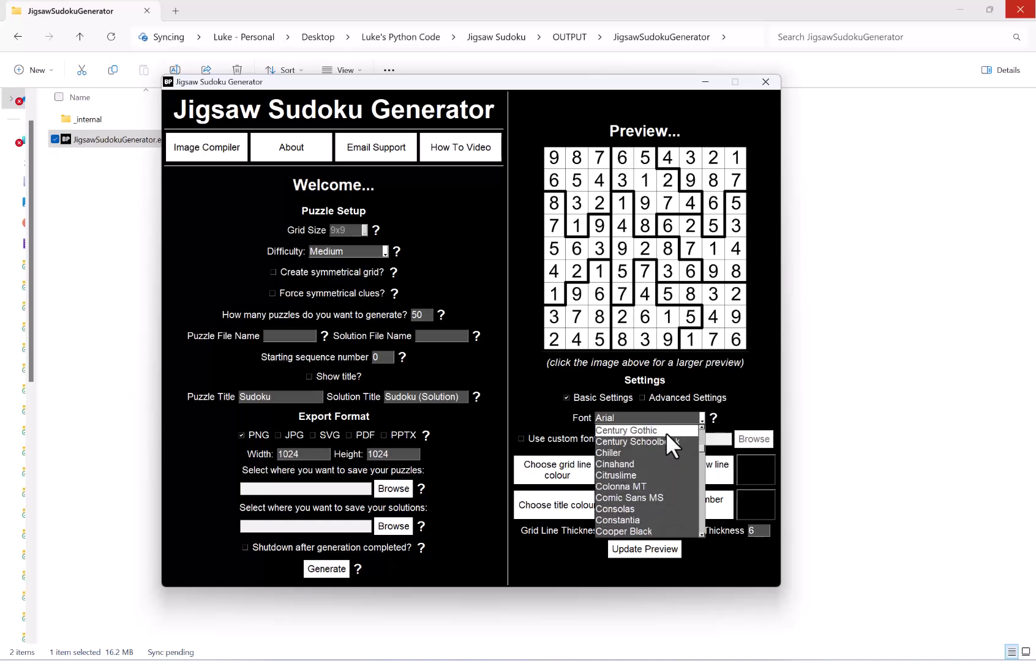
left_click(665, 432)
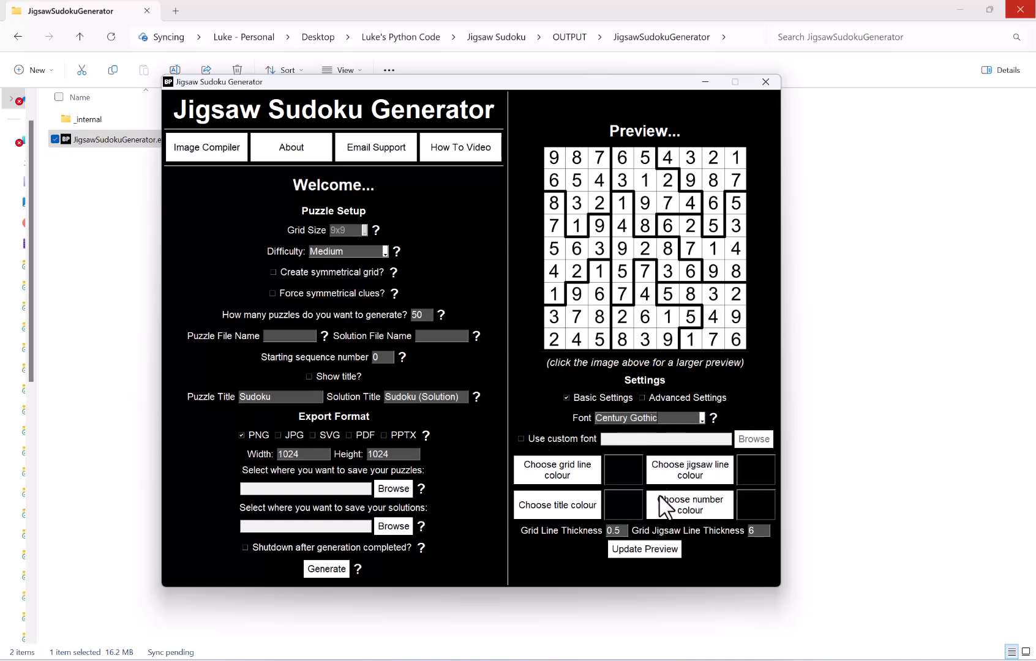
left_click(659, 550)
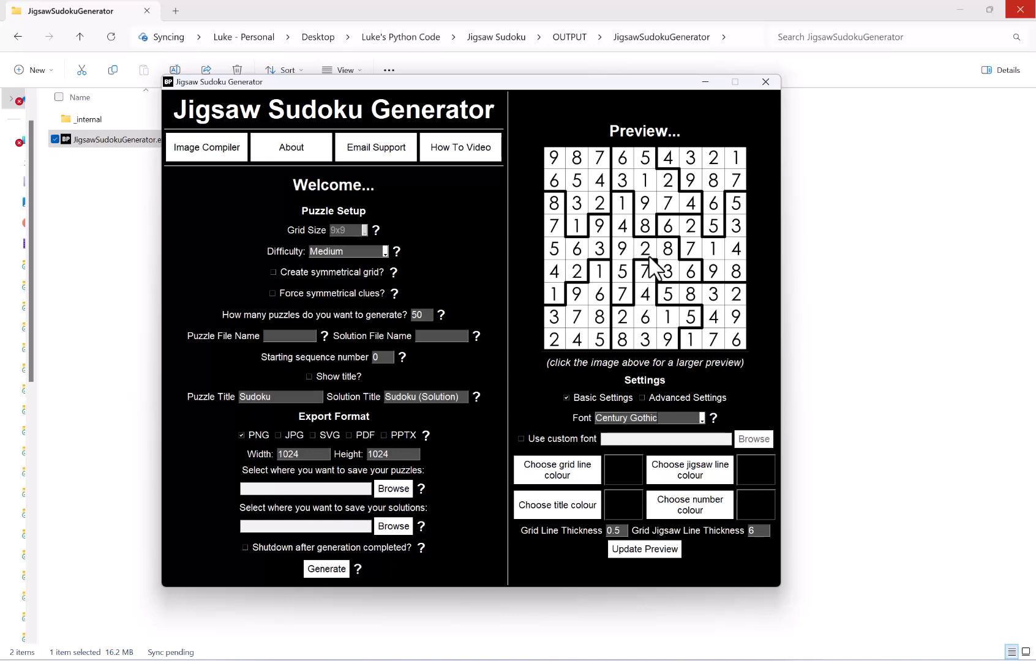
- Enable a custom font, load BebasNeue-Bold.ttf from the Downloads folder, and refresh the preview
left_click(570, 437)
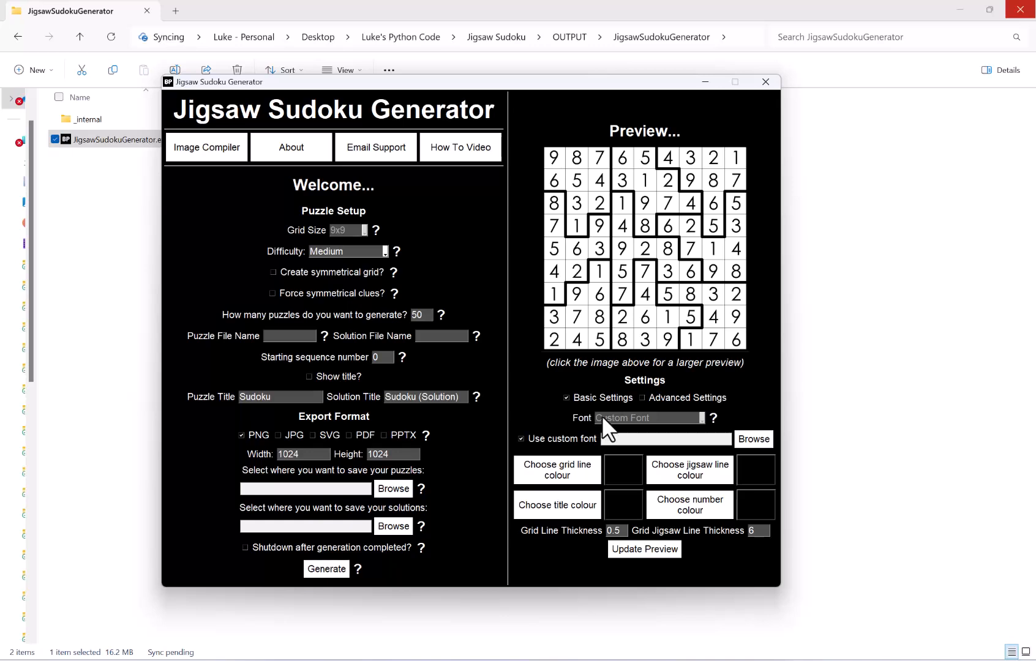
left_click(760, 440)
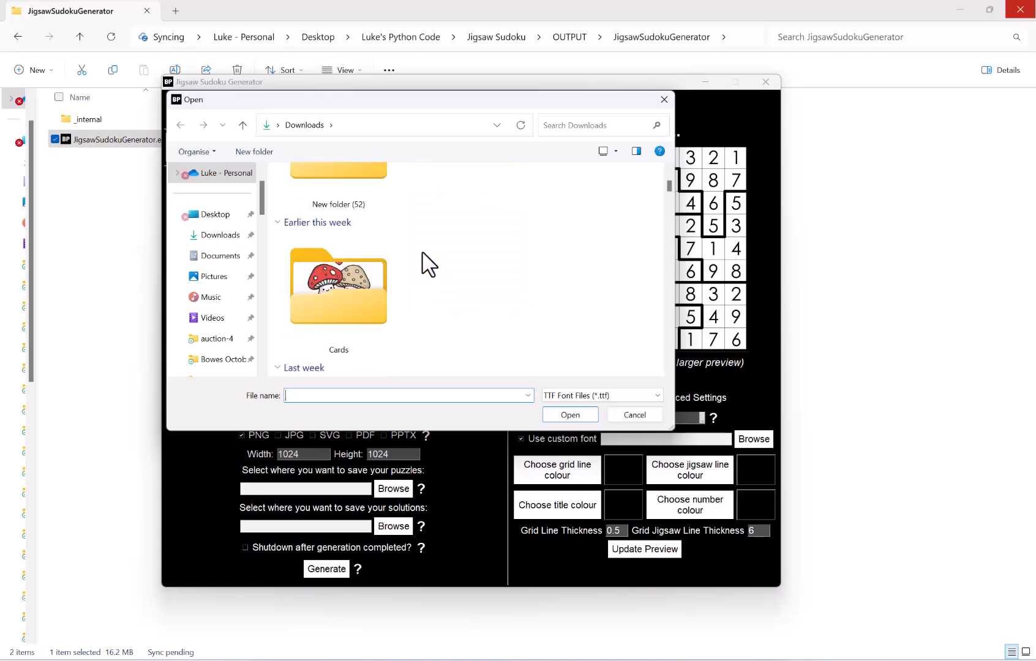
scroll(429, 262, "down", 3)
left_click(456, 291)
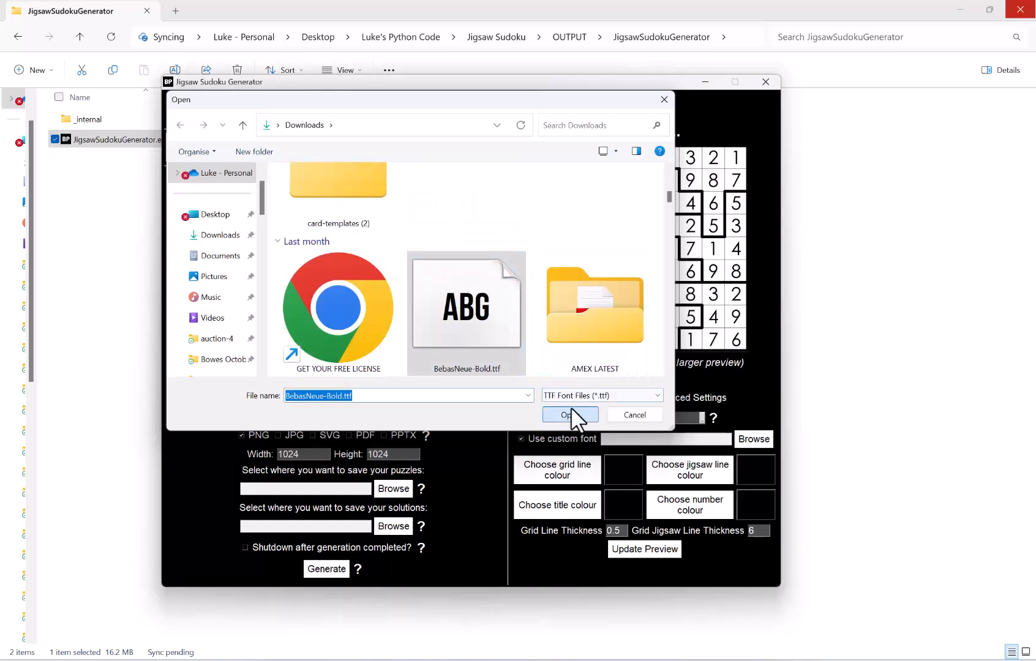
left_click(568, 411)
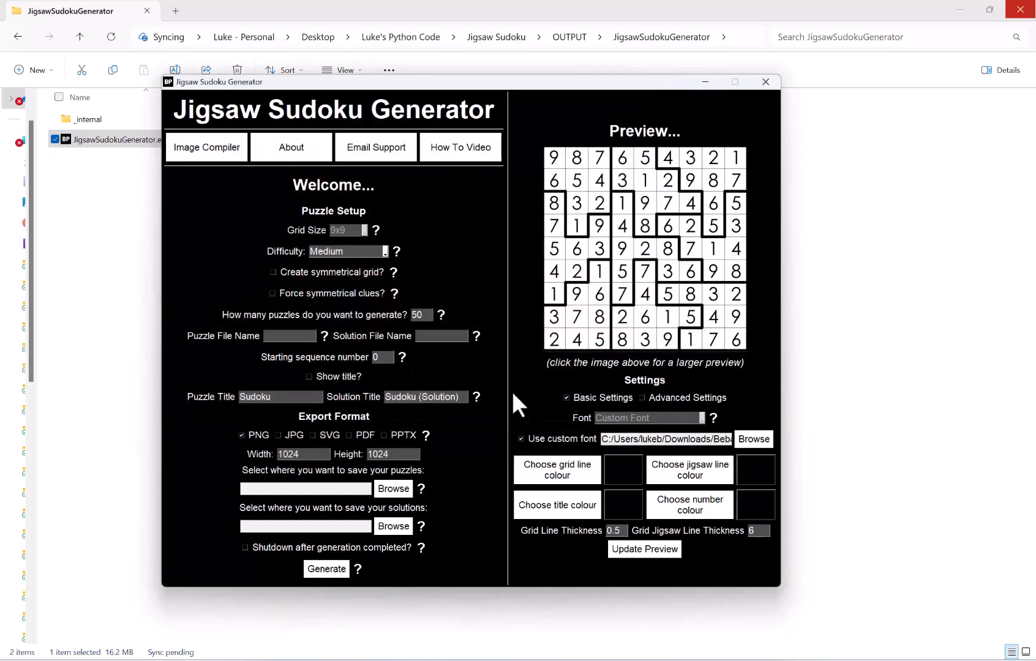
left_click(637, 548)
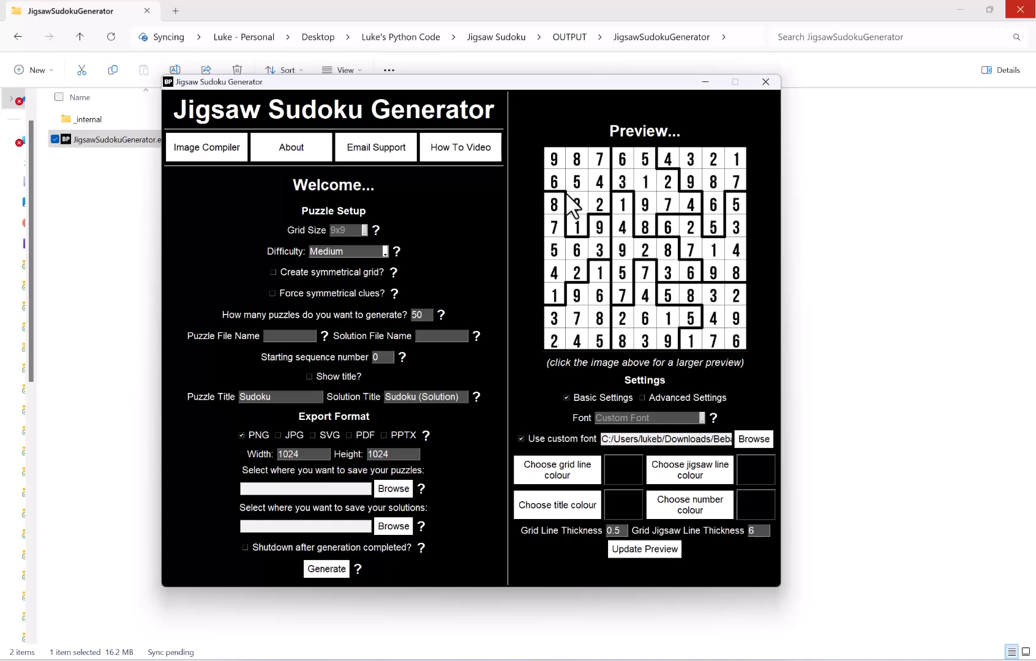
- Turn off the custom font, set the puzzle font to Arial, and refresh the preview
left_click(570, 437)
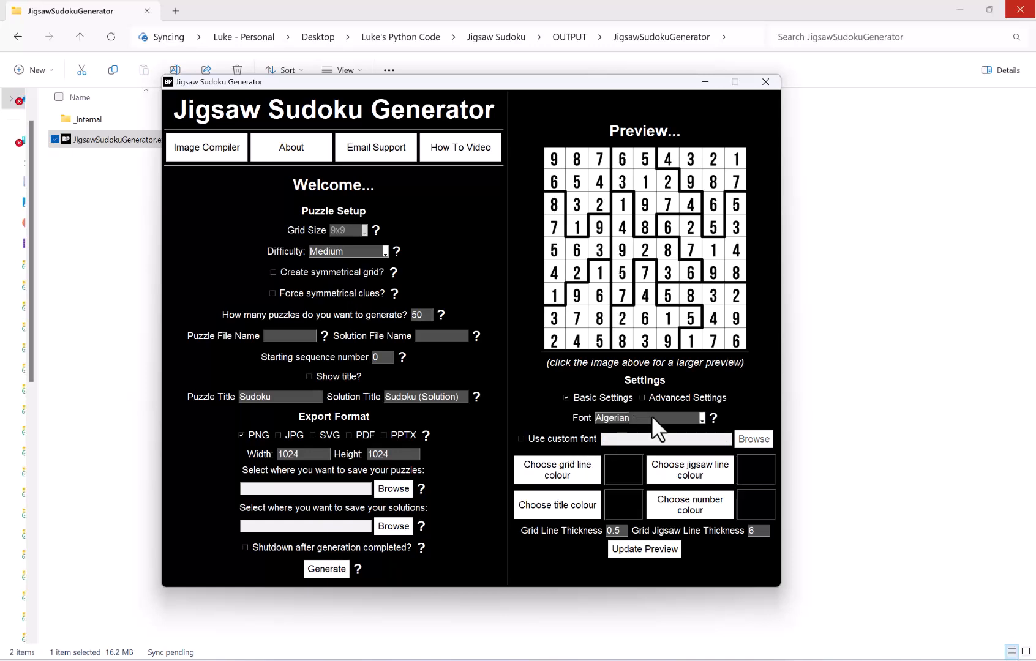
left_click(652, 416)
left_click(634, 508)
left_click(649, 548)
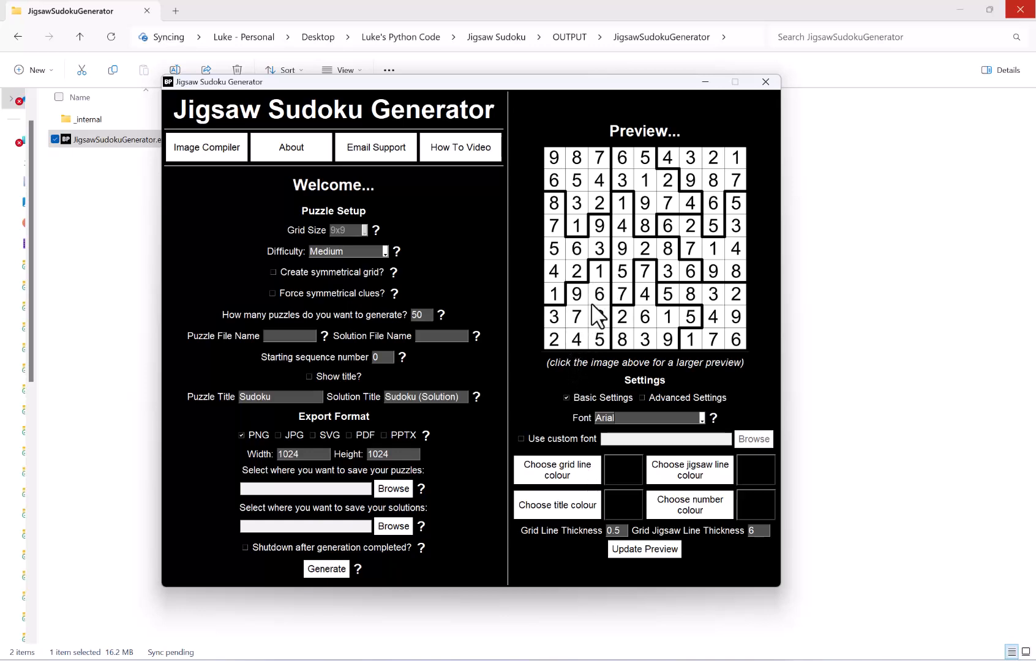
- Set the grid line colour to light grey and refresh the preview
left_click(562, 478)
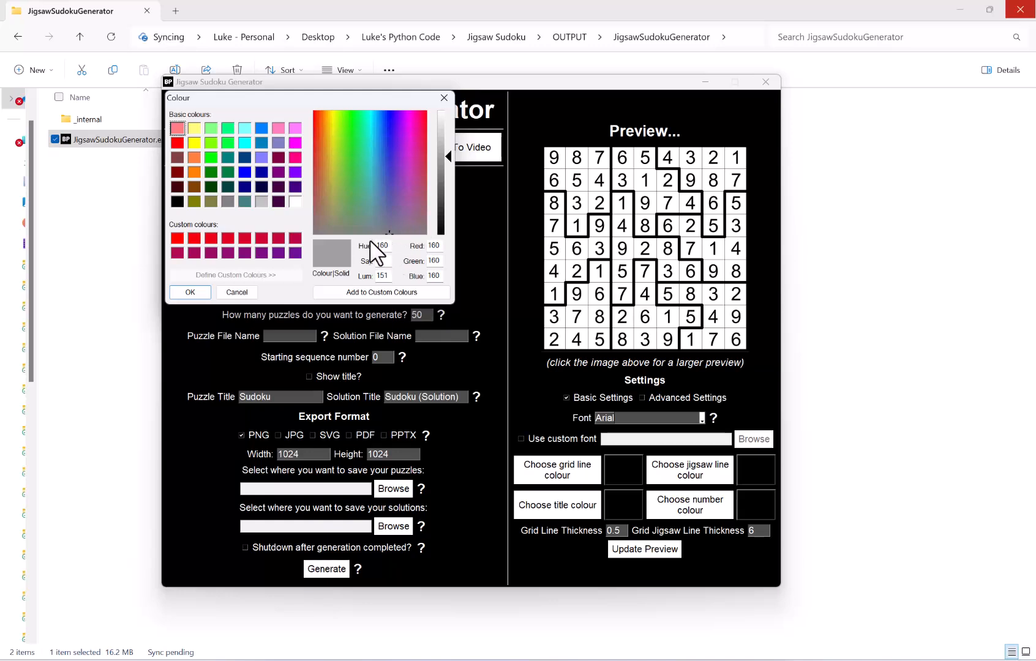
left_click(262, 201)
left_click(193, 287)
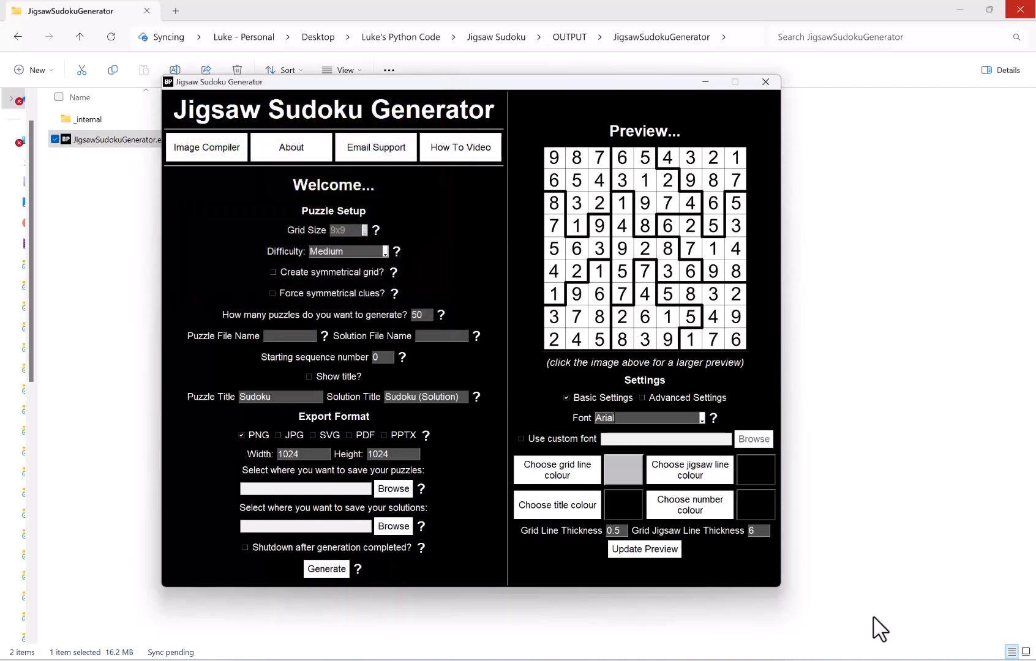
left_click(655, 548)
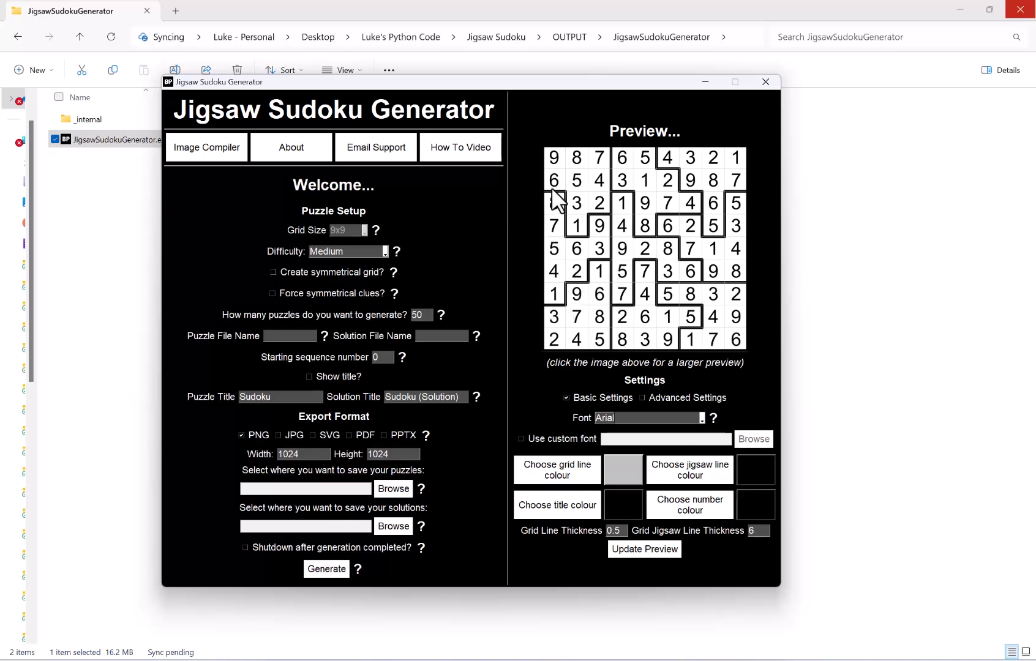
- Set the jigsaw line colour to a muted orange (RGB 217, 114, 38) and refresh the preview
left_click(680, 467)
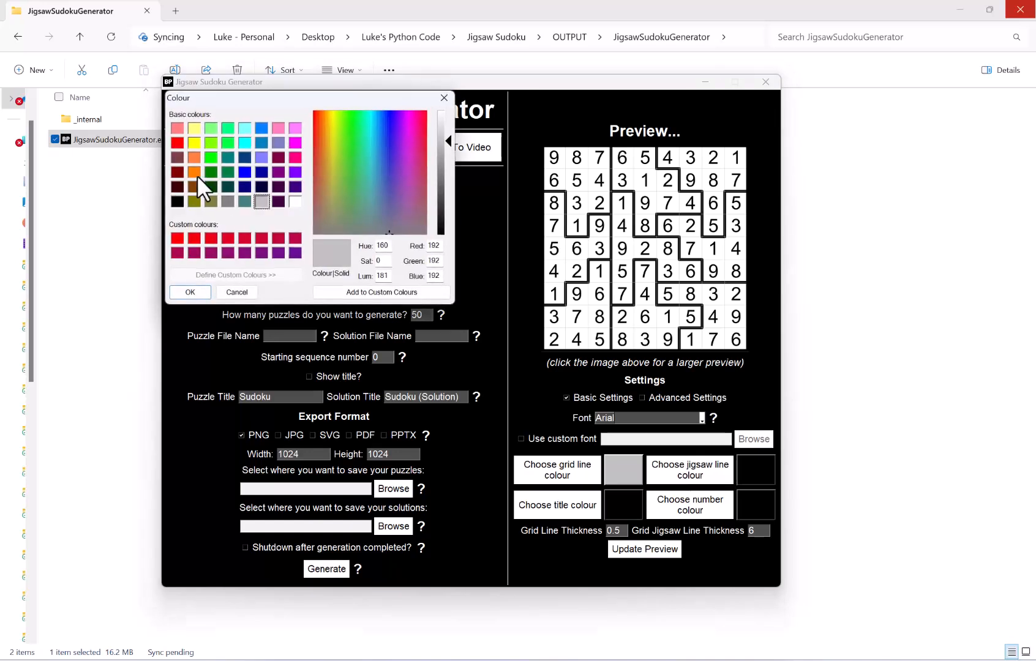
left_click(194, 173)
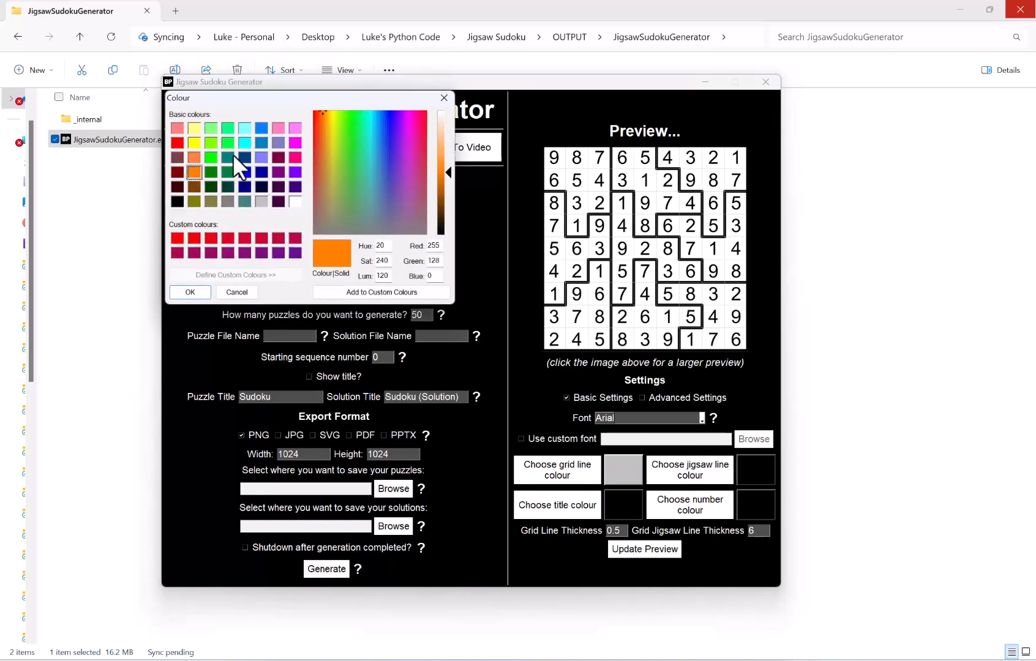
left_click_drag(349, 204, 320, 148)
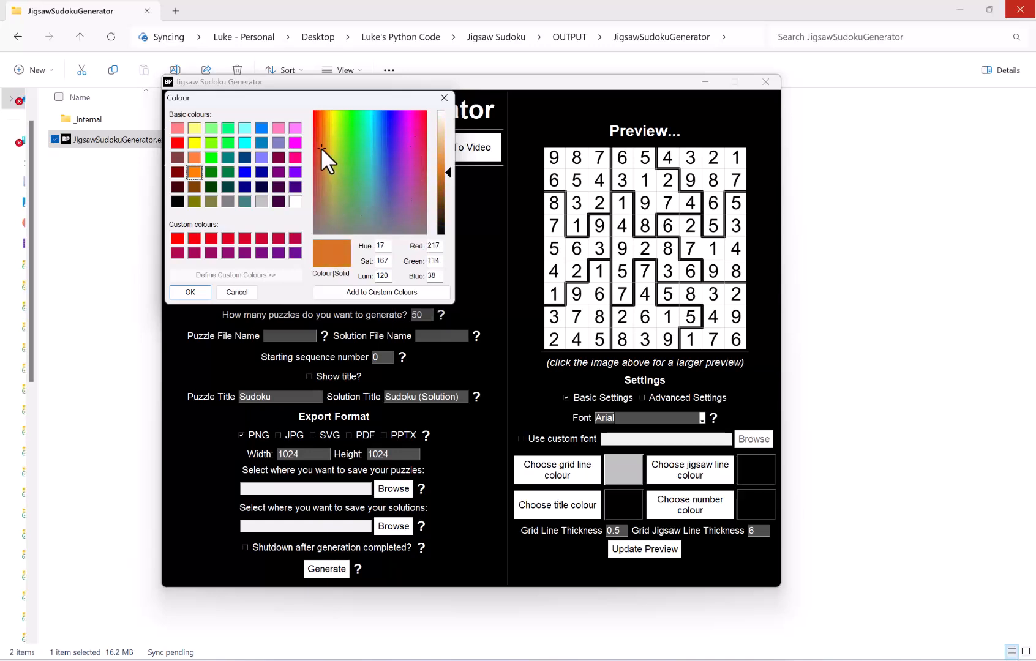
left_click(182, 291)
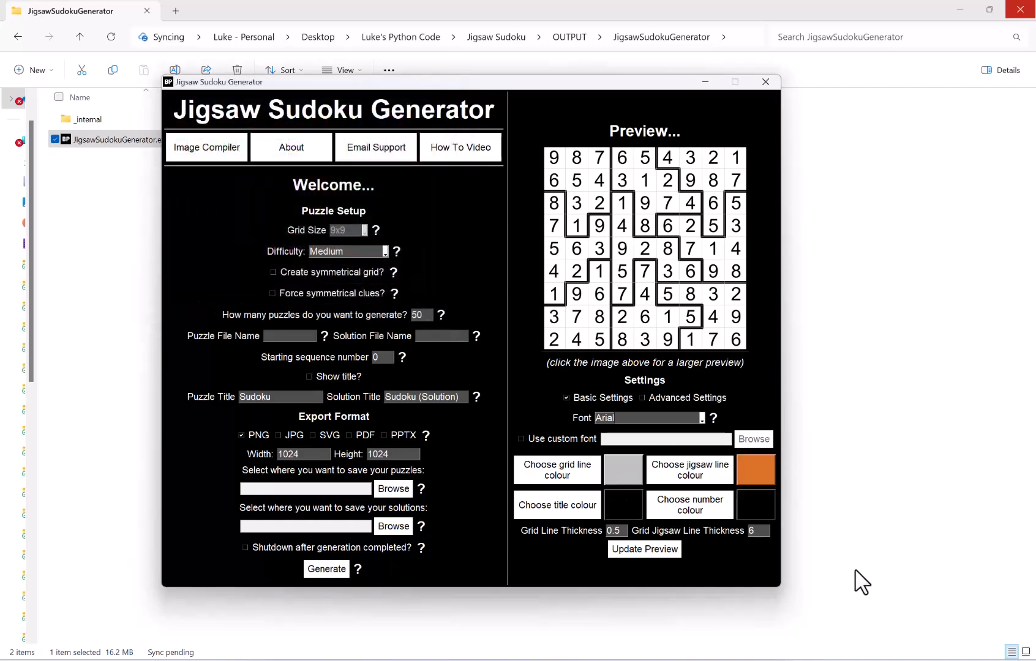
left_click(666, 549)
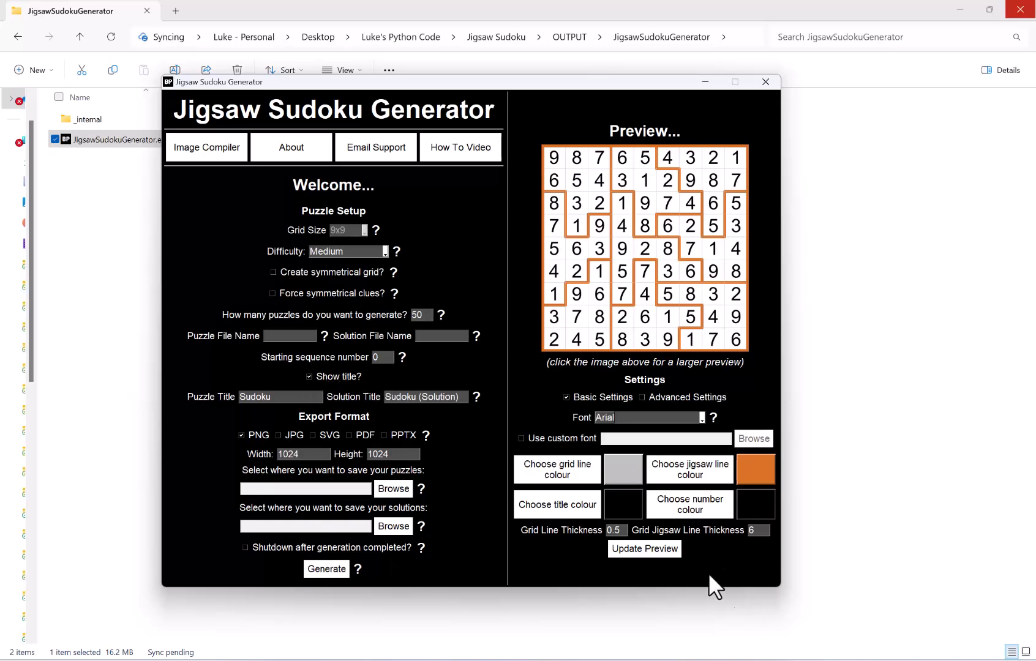
- Refresh the preview with the title shown, and recolour the title light grey
left_click(637, 541)
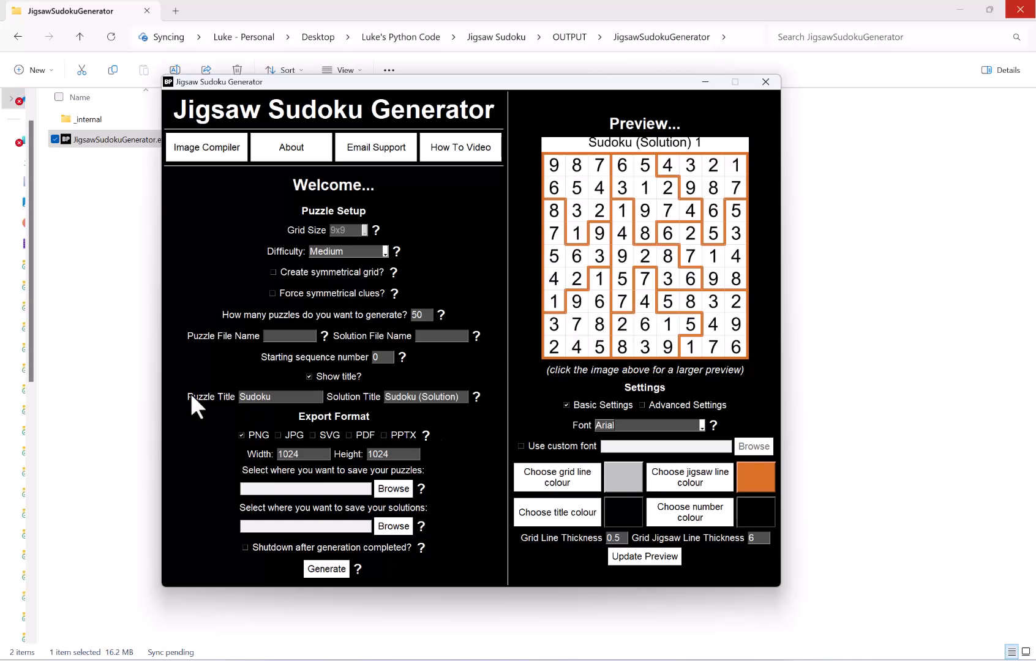
left_click(293, 398)
left_click(586, 502)
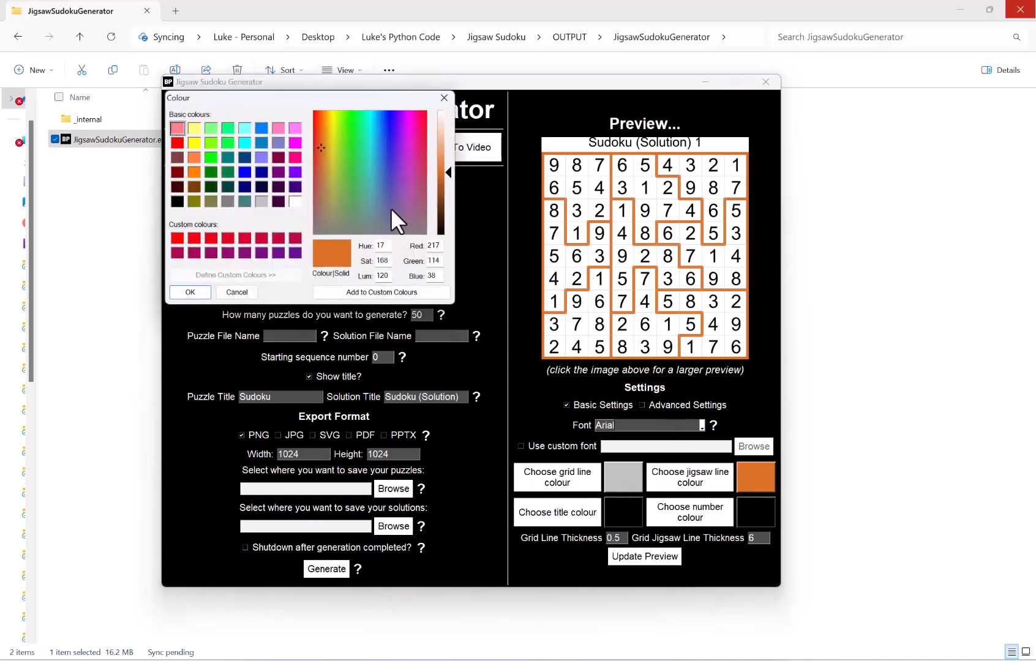
left_click(260, 202)
left_click(198, 291)
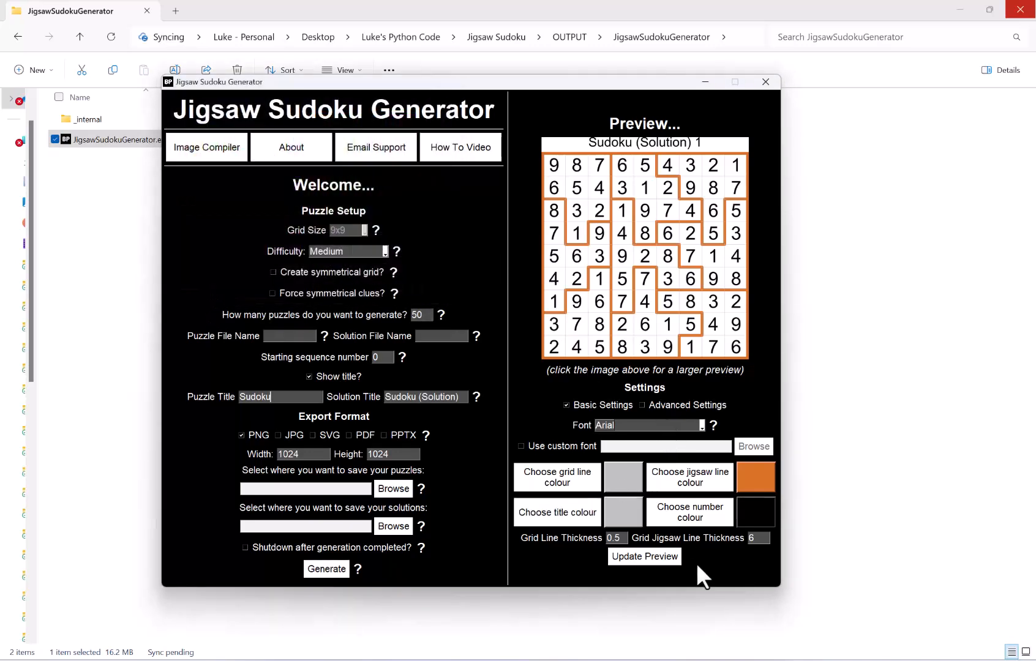
left_click(639, 556)
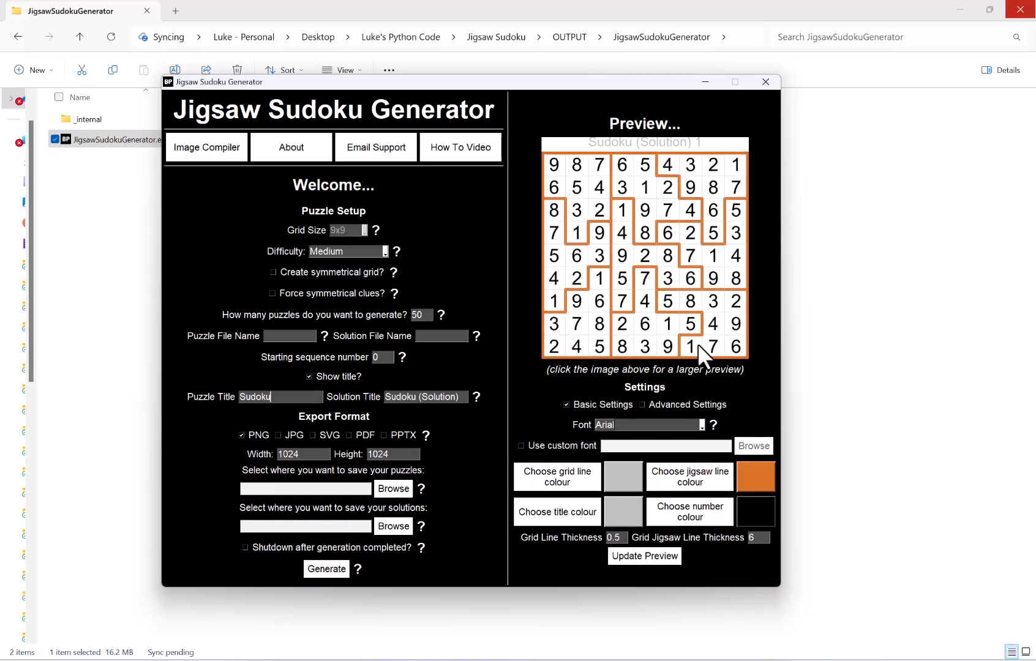
- Set the number colour to bright pink
left_click(705, 510)
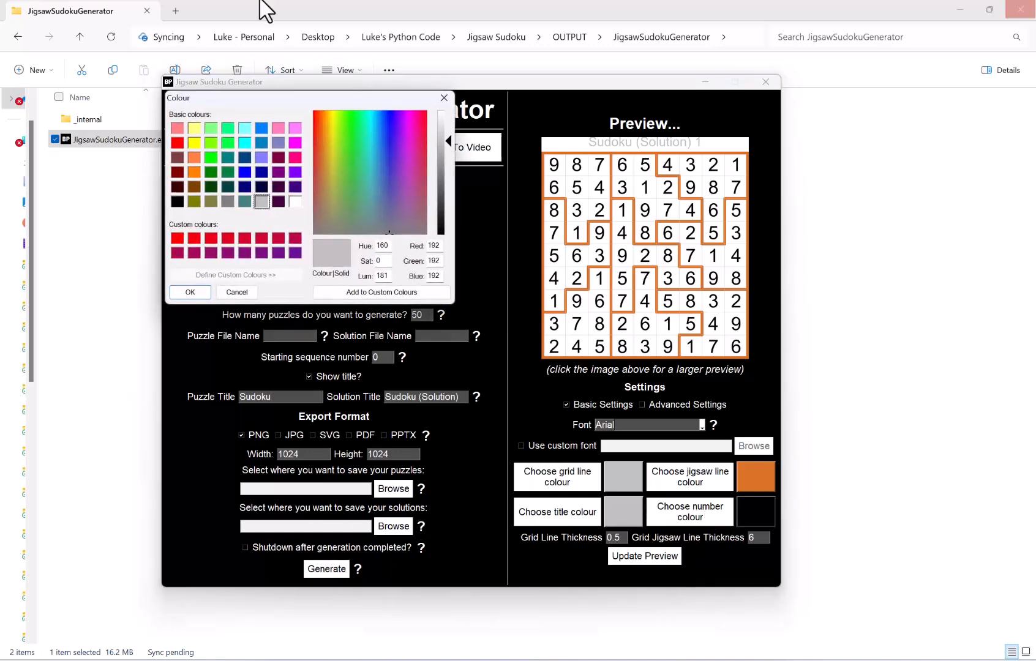
left_click(295, 157)
left_click(192, 292)
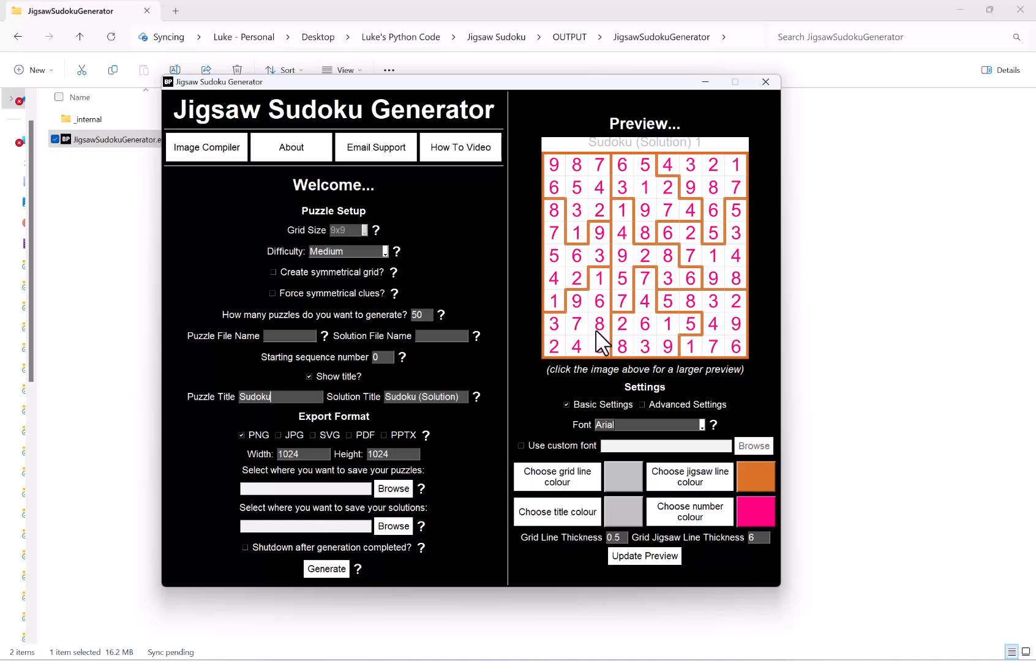
- Set the grid line thickness to 1 and the jigsaw line thickness to 9, refreshing the preview
left_click(606, 537)
type("1")
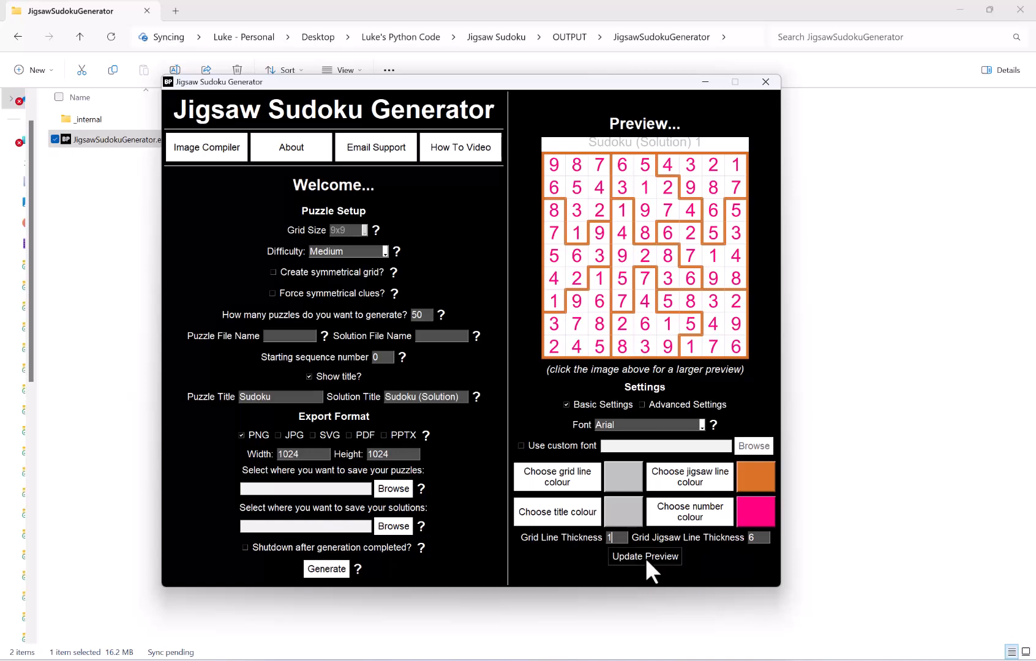
left_click(645, 558)
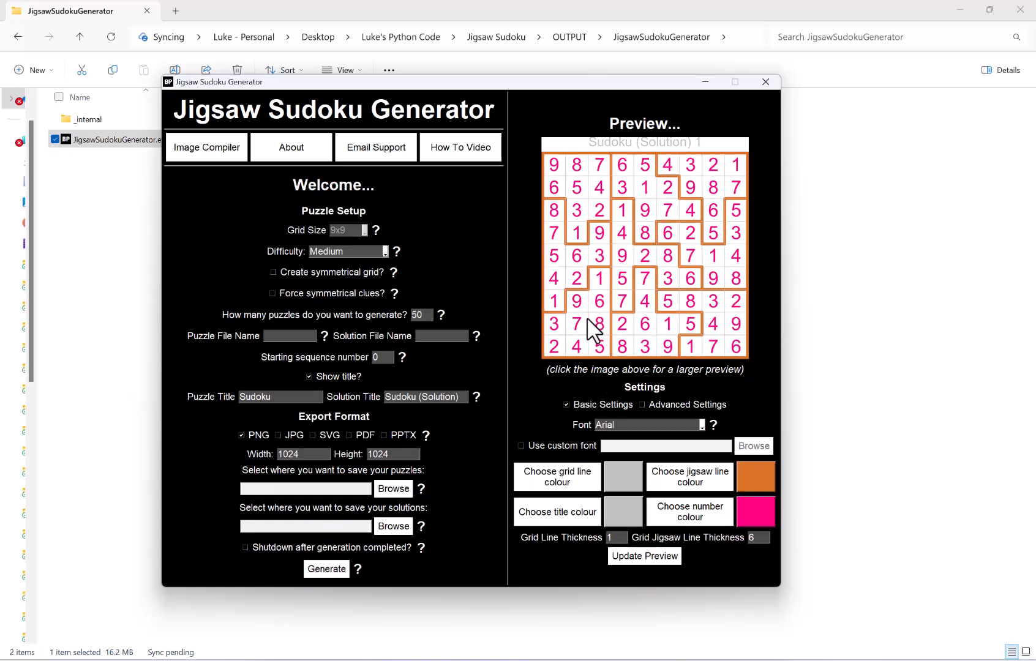
left_click(750, 537)
type("9")
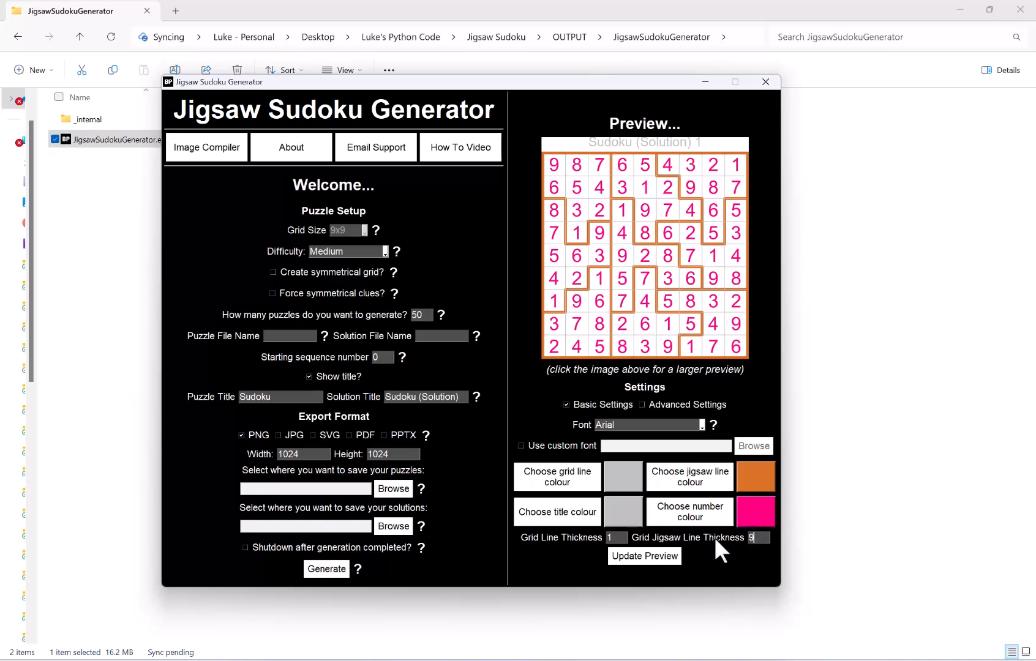
left_click(670, 554)
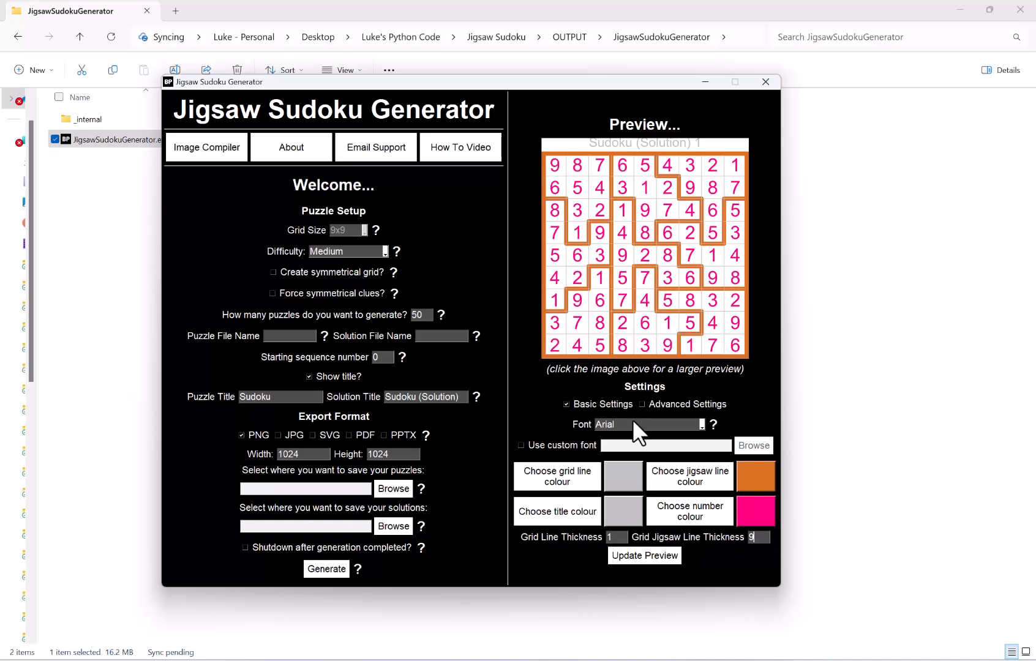
- Switch from the basic to the advanced puzzle settings
left_click(654, 404)
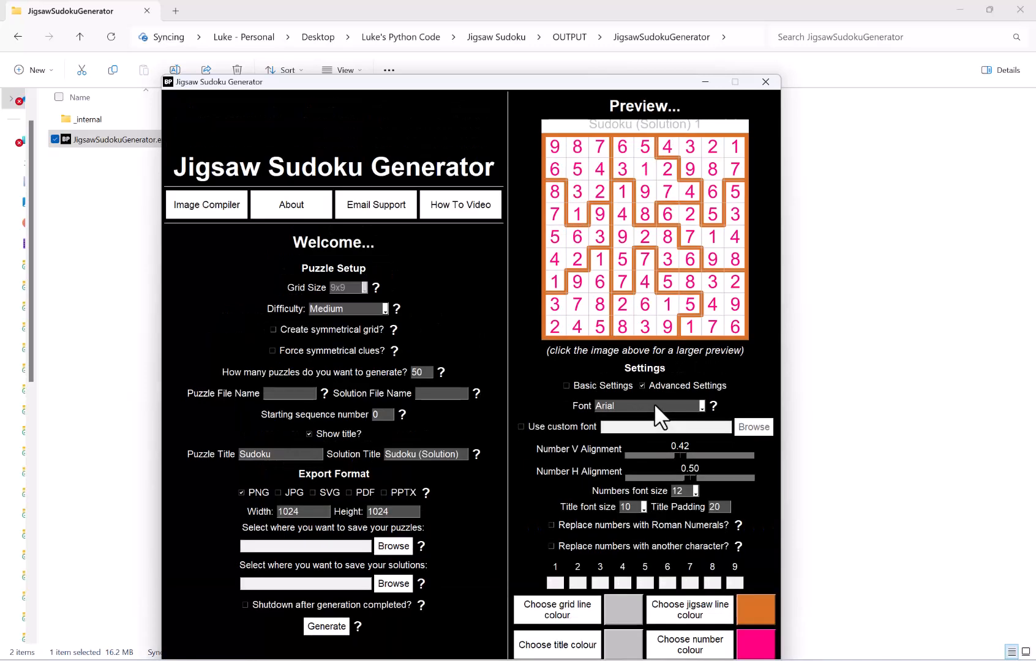
- Set the vertical number alignment to 0.54 and refresh the preview
left_click_drag(595, 84, 588, 24)
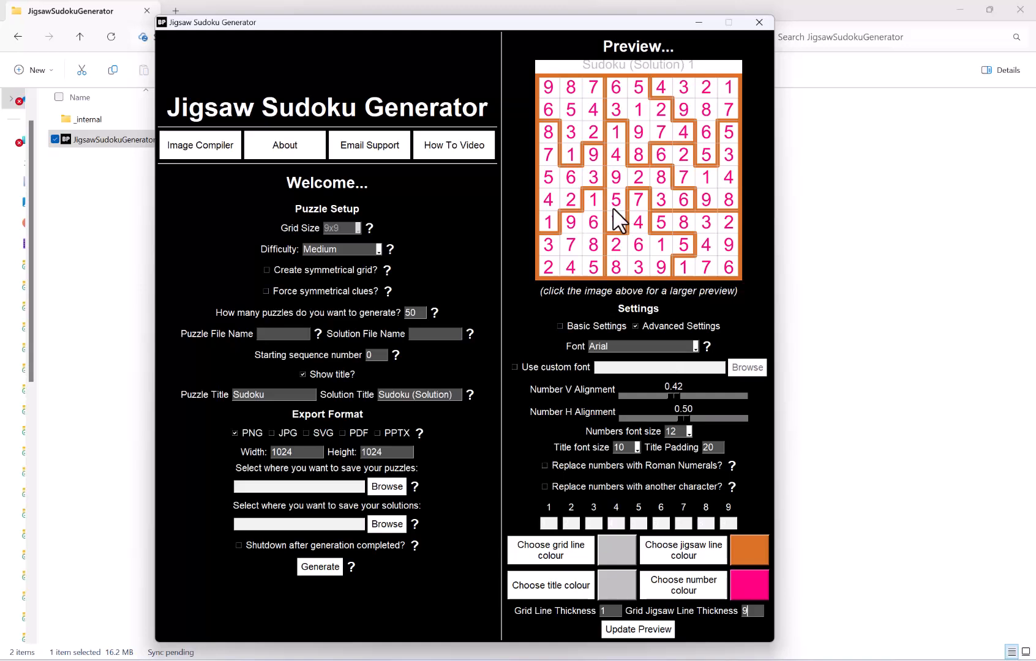
left_click_drag(672, 396, 688, 396)
left_click(683, 418)
left_click(639, 630)
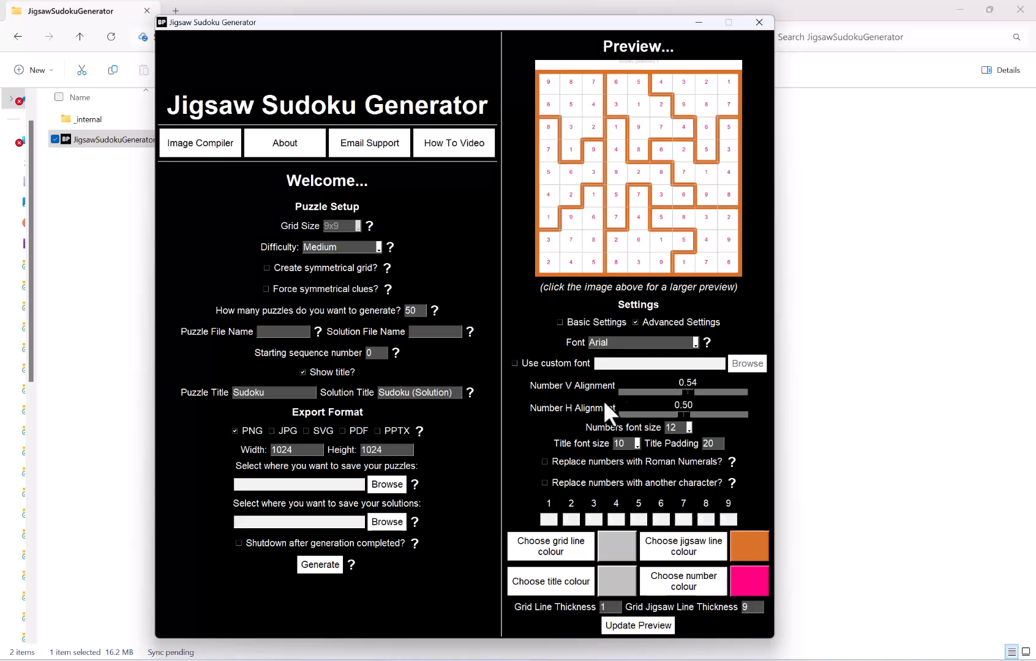
- Set the numbers font size to 45 and refresh the preview
left_click(688, 427)
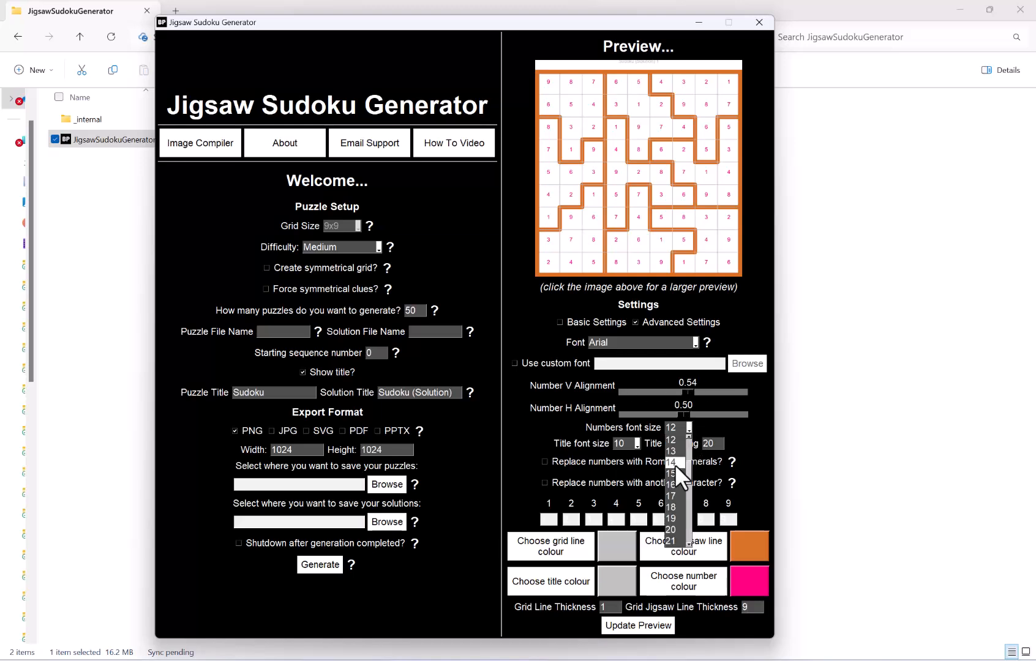
scroll(675, 517, "down", 4)
left_click(675, 484)
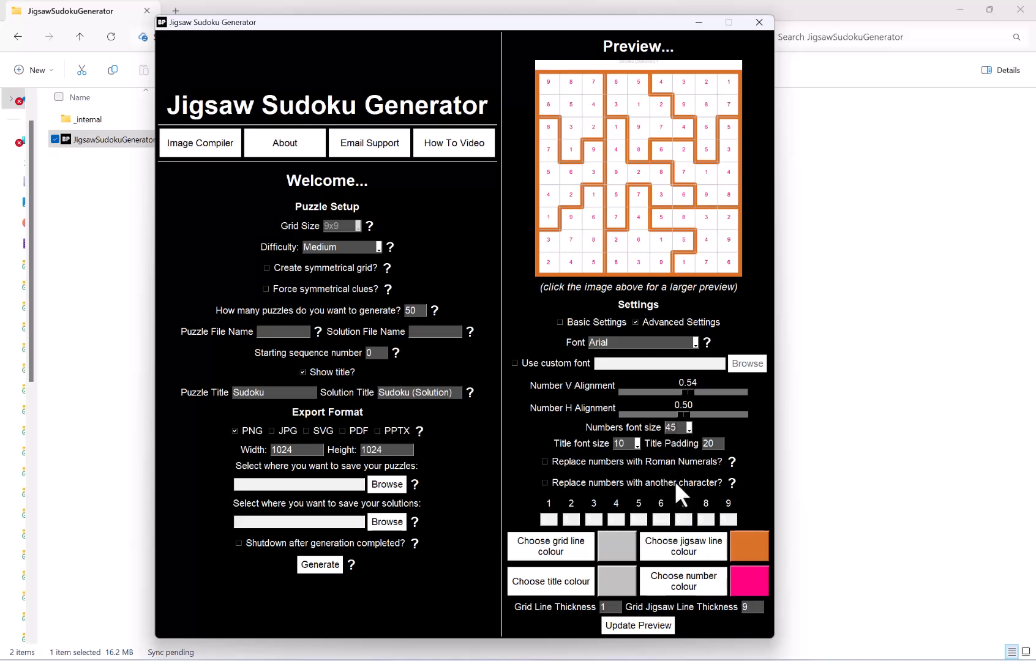
left_click(639, 621)
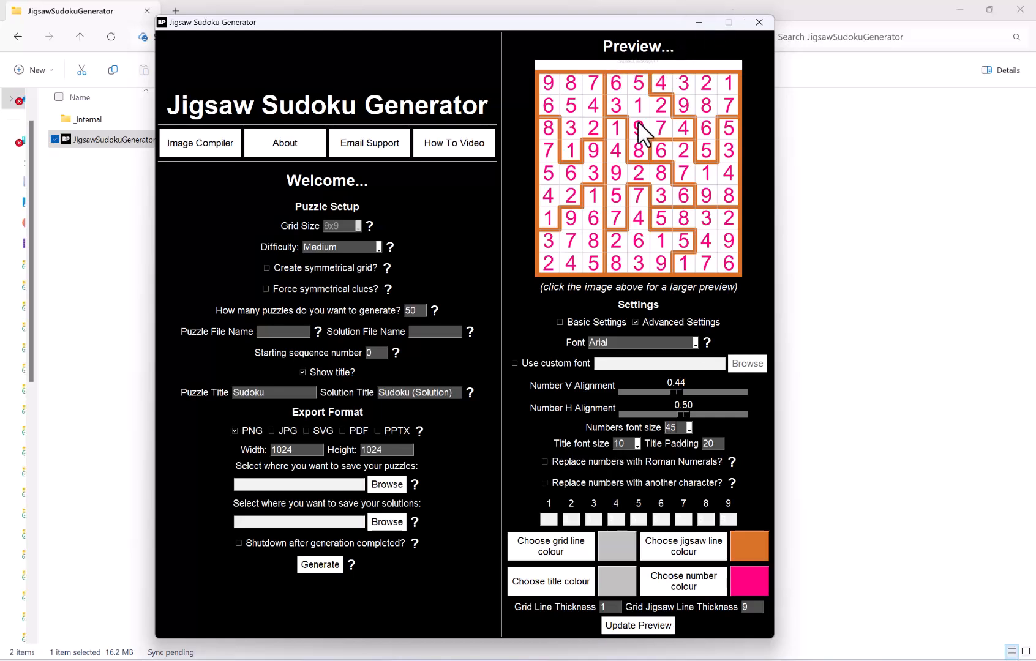
- Set the title font size to 48 and the title padding to 40, refreshing the preview
left_click(635, 442)
scroll(627, 472, "down", 10)
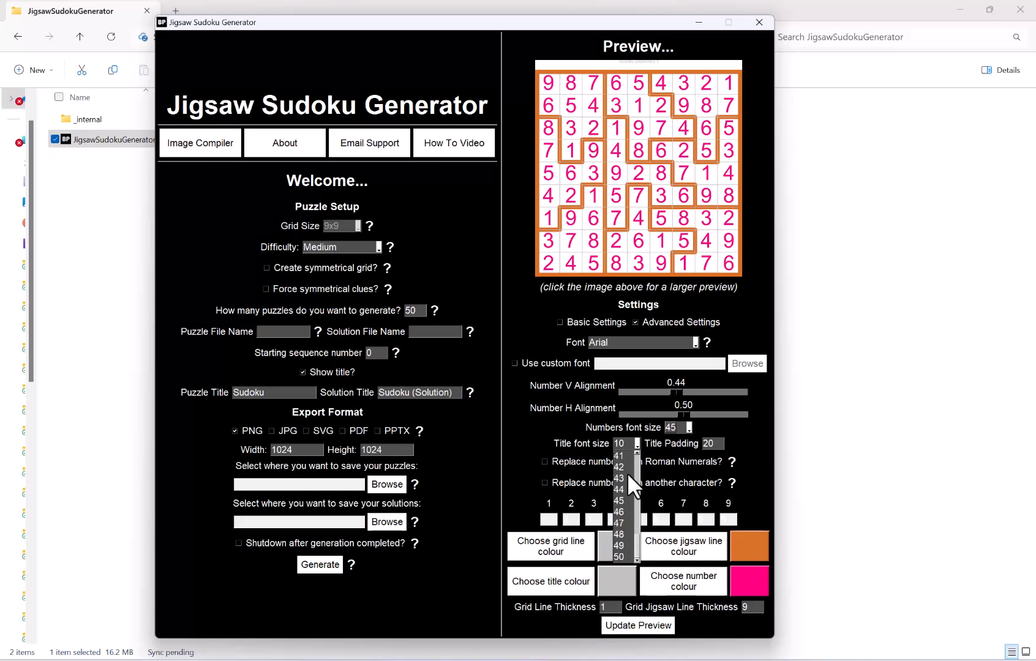
left_click(624, 533)
left_click(653, 626)
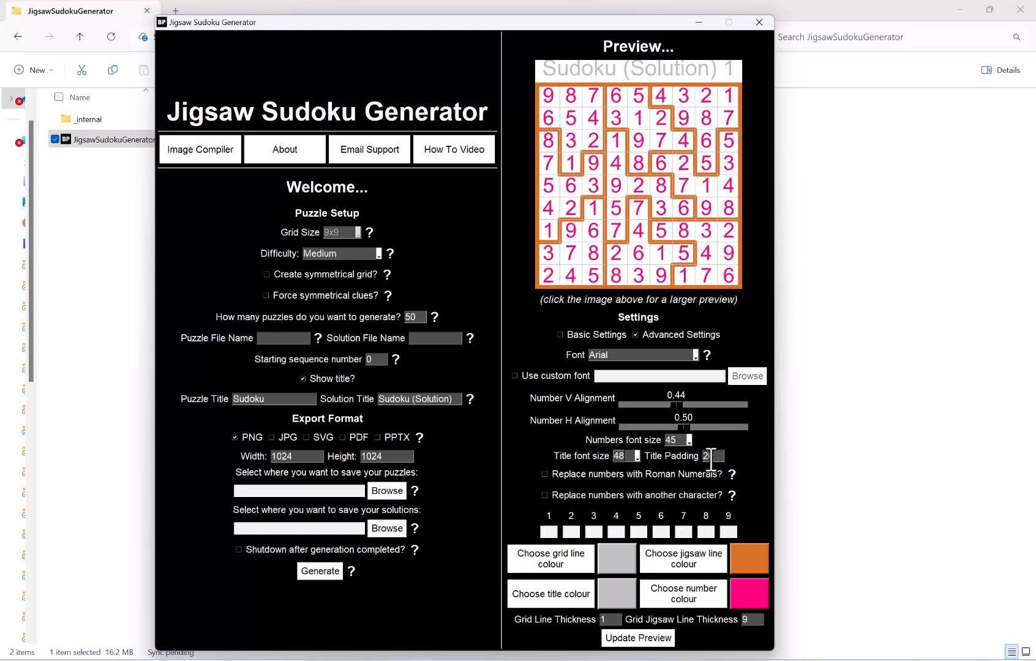
type("4")
left_click(657, 641)
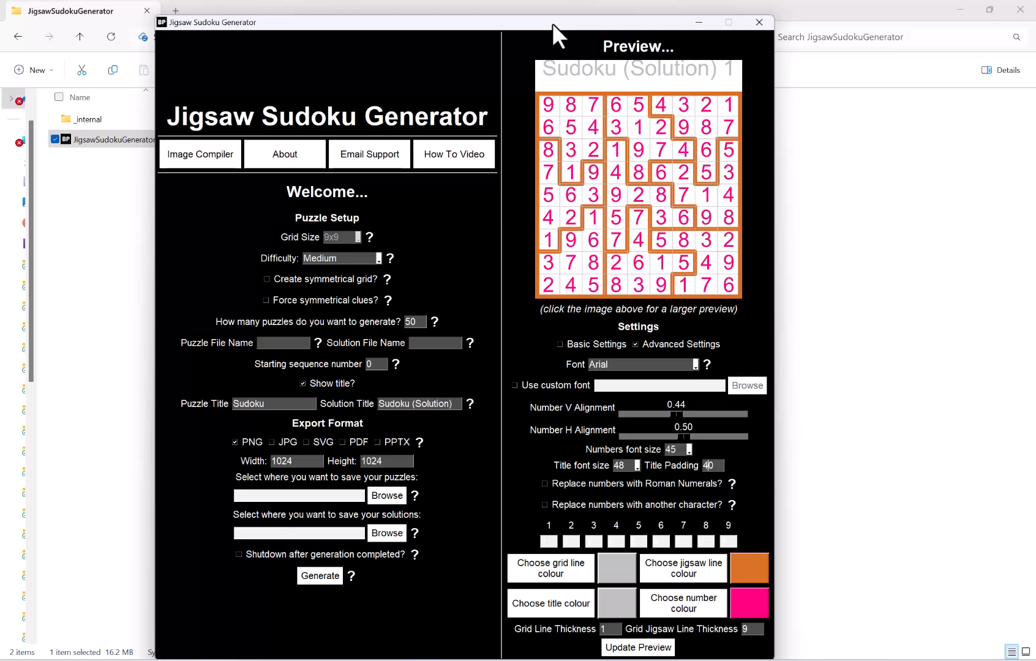
left_click_drag(552, 22, 551, 15)
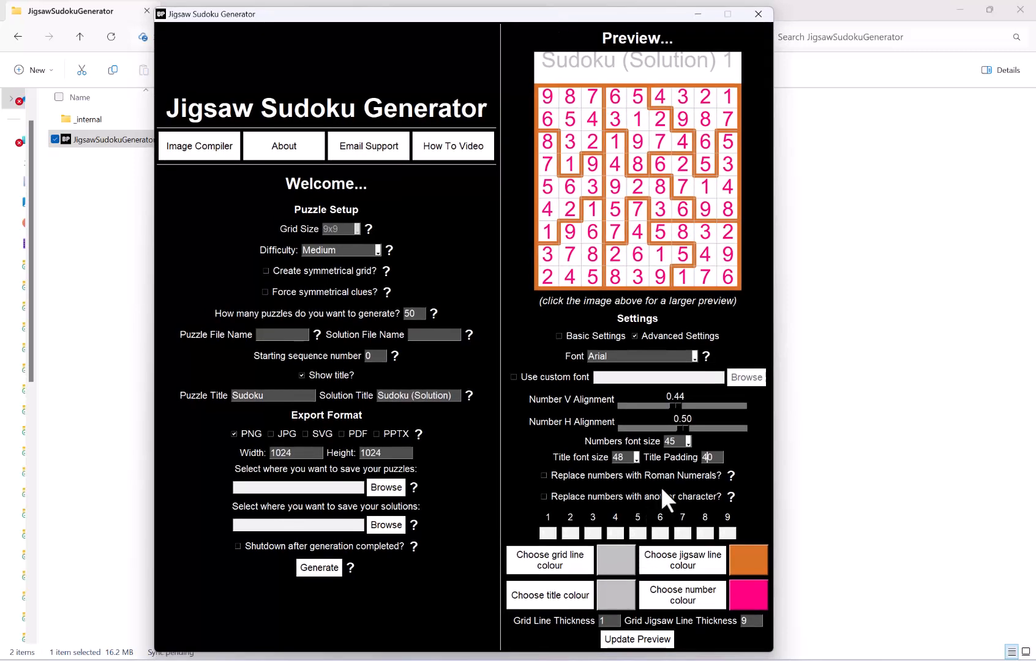
- Replace the numbers with Roman numerals and set the numbers font size to 30, refreshing the preview
left_click(630, 475)
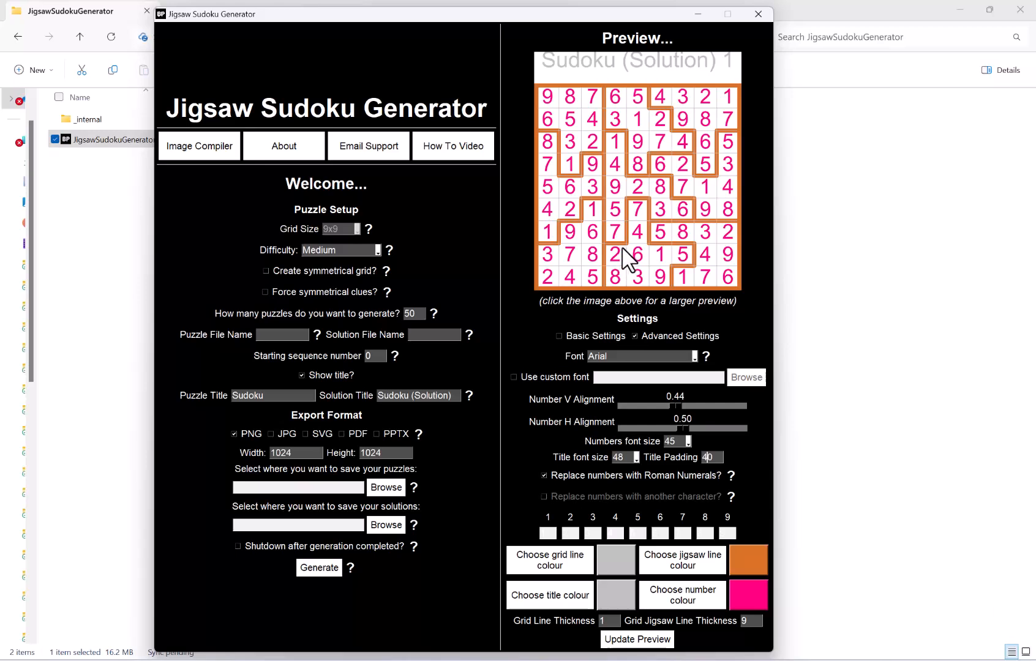
left_click(637, 640)
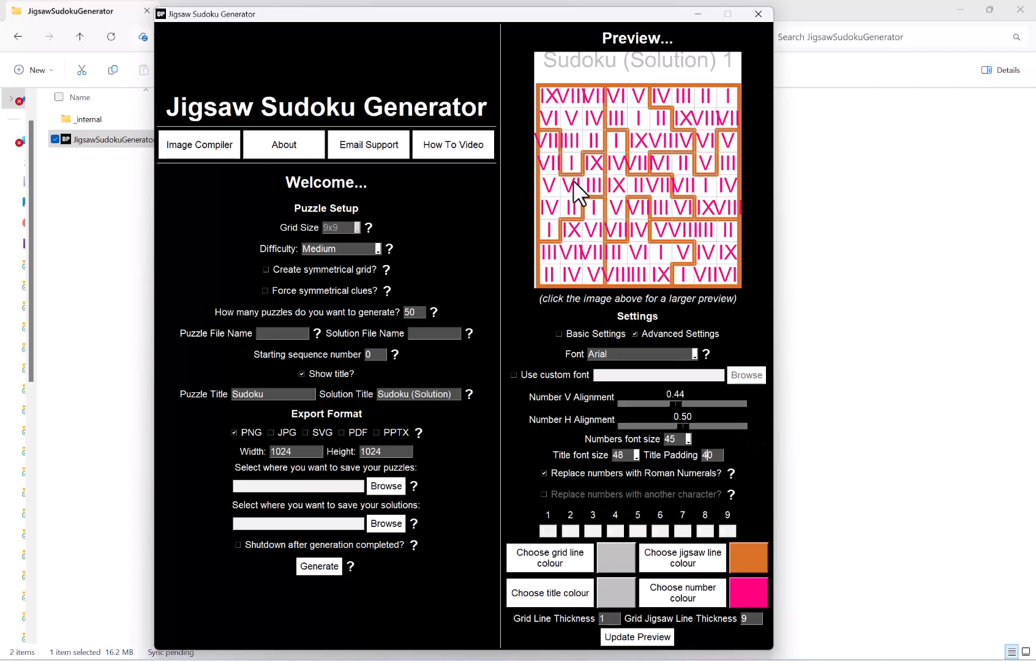
left_click(687, 437)
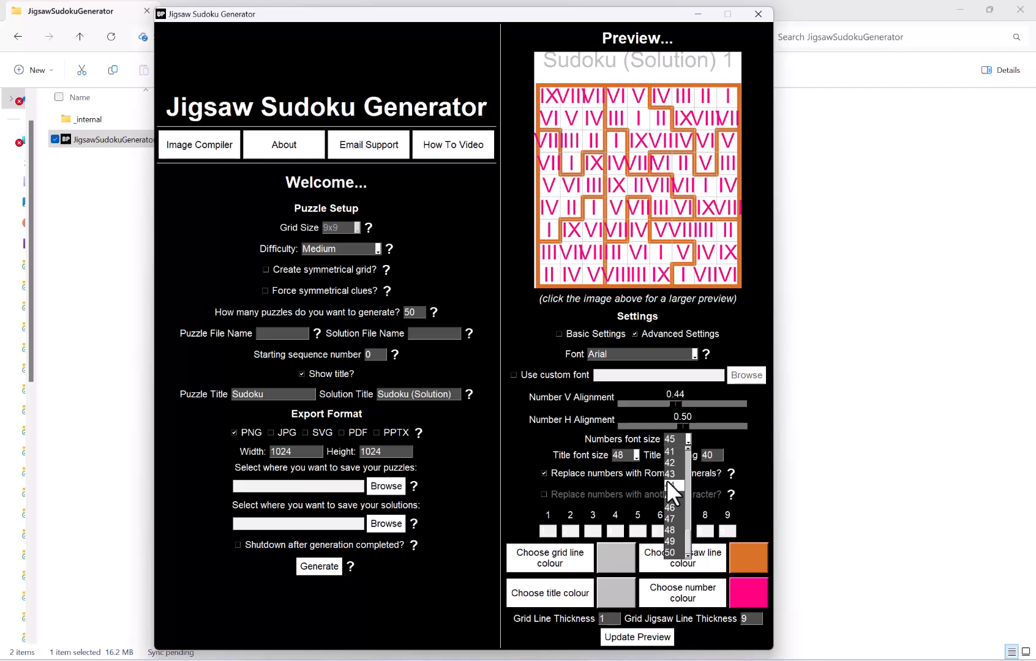
scroll(667, 479, "up", 4)
left_click(671, 462)
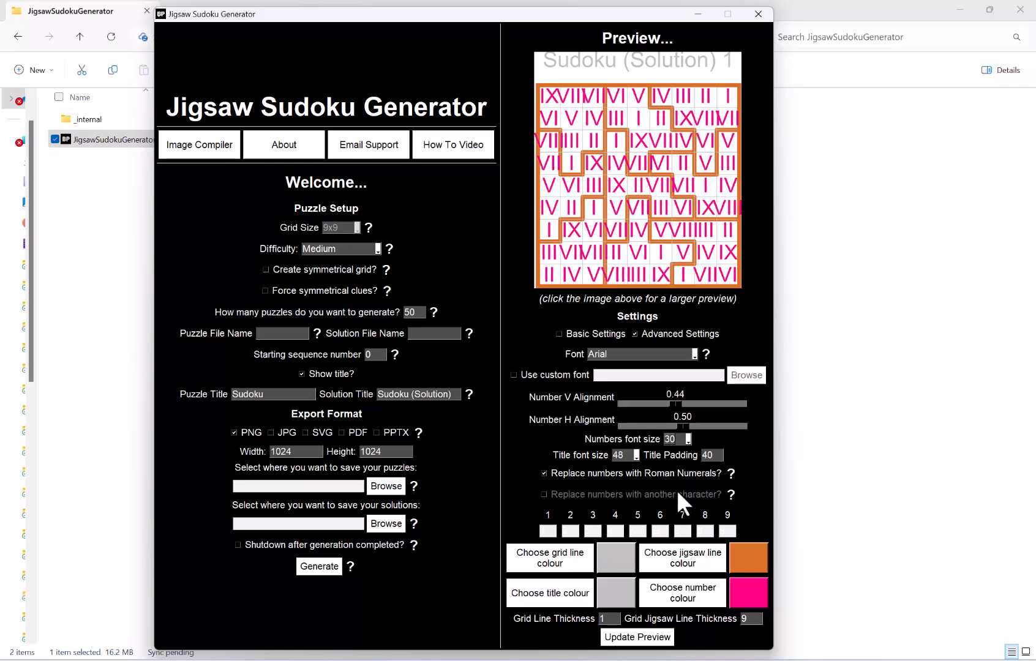
left_click(644, 638)
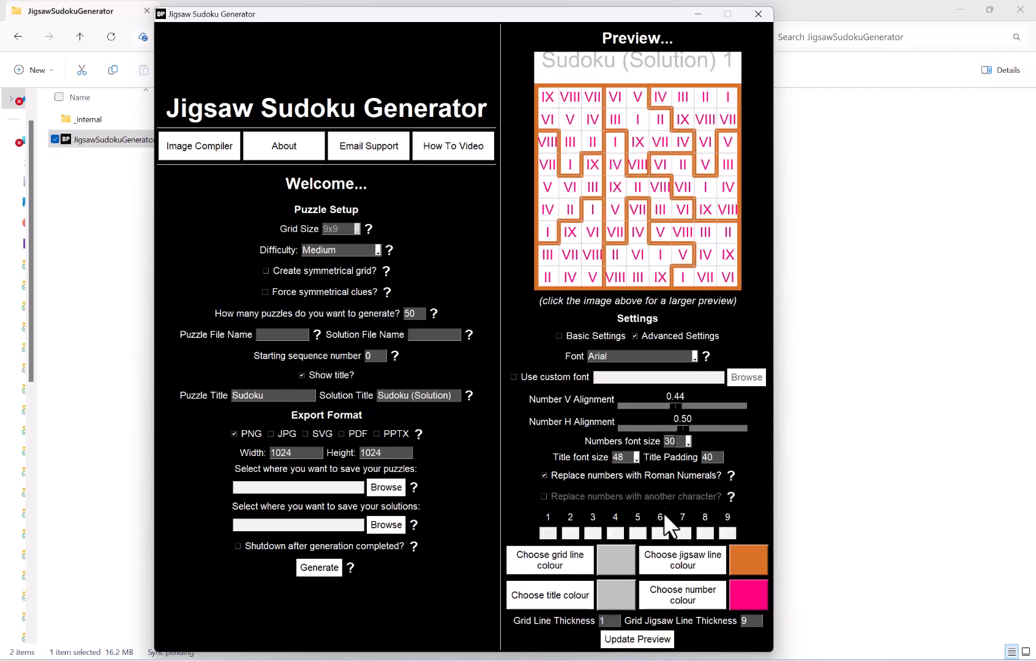
- Switch from Roman numerals to custom characters, replacing the digits 1 to 9 with the letters a to i, and refresh the preview
left_click(666, 477)
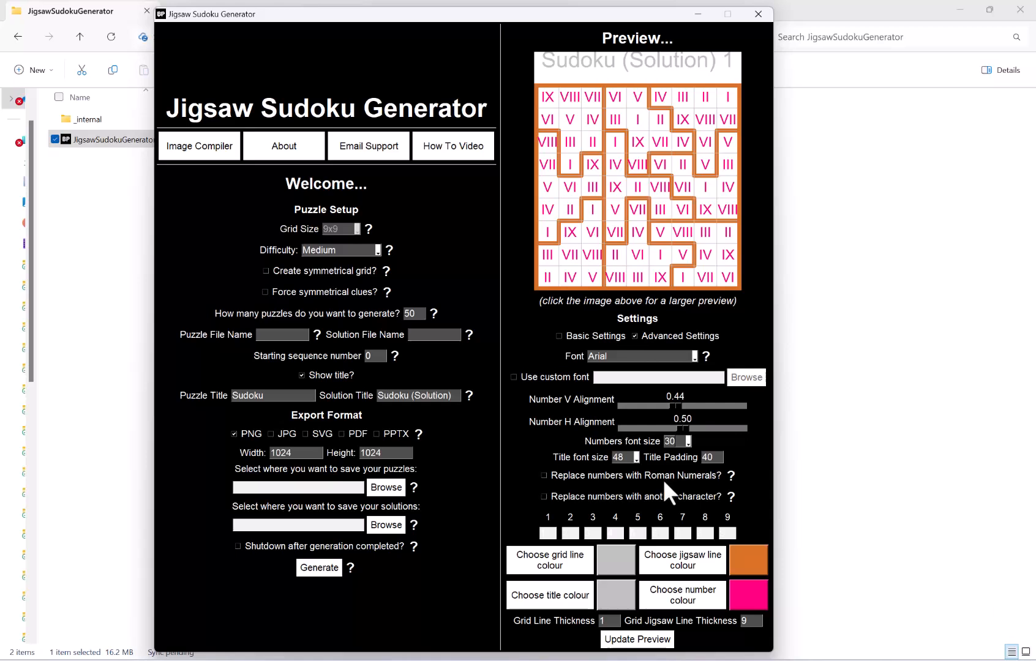
left_click(658, 494)
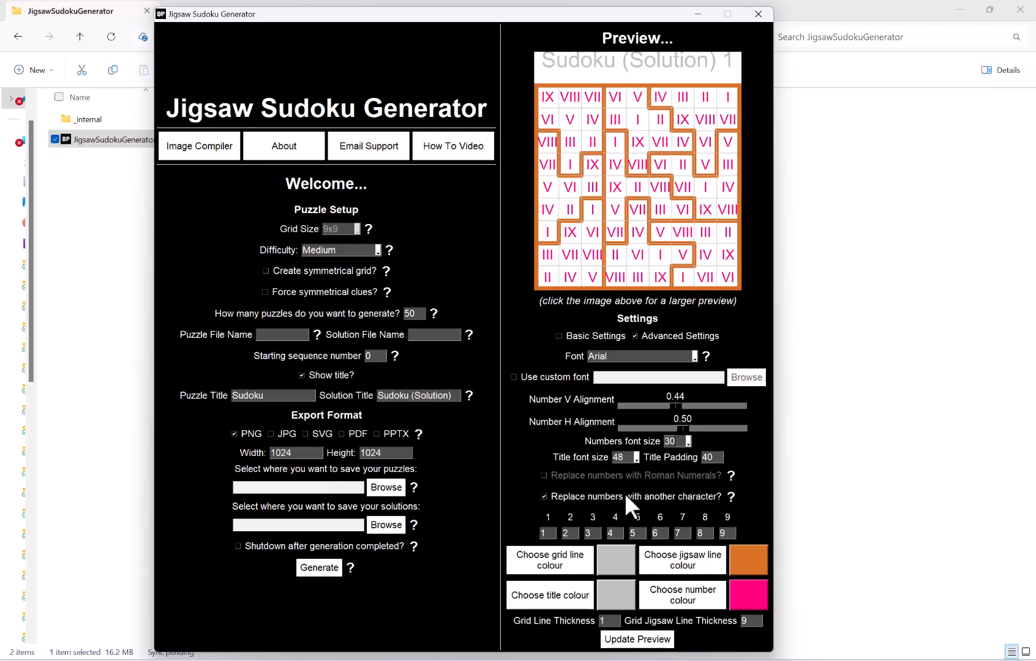
left_click_drag(551, 536, 528, 539)
type("a")
key("Tab")
type("b")
key("Tab")
type("v")
key("Tab")
left_click_drag(599, 538, 561, 535)
type("c")
key("Tab")
type("d")
key("Tab")
type("e")
key("Tab")
key("Tab")
type("g")
key("Tab")
type("h")
key("Tab")
type("i")
left_click(655, 641)
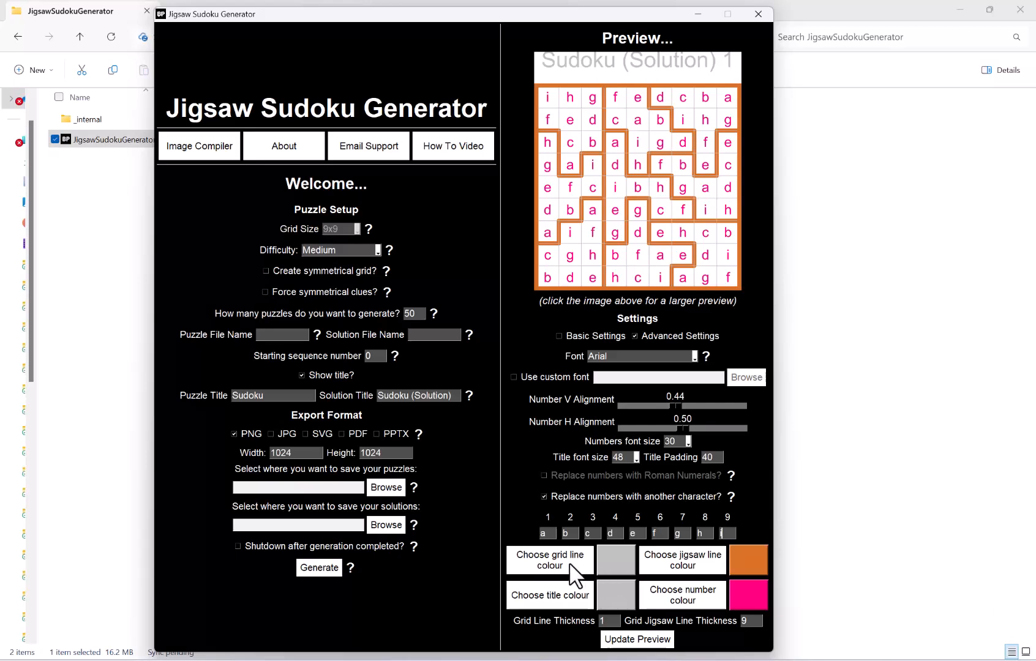
- Set the grid line colour to light grey and the jigsaw line colour to black
left_click(544, 563)
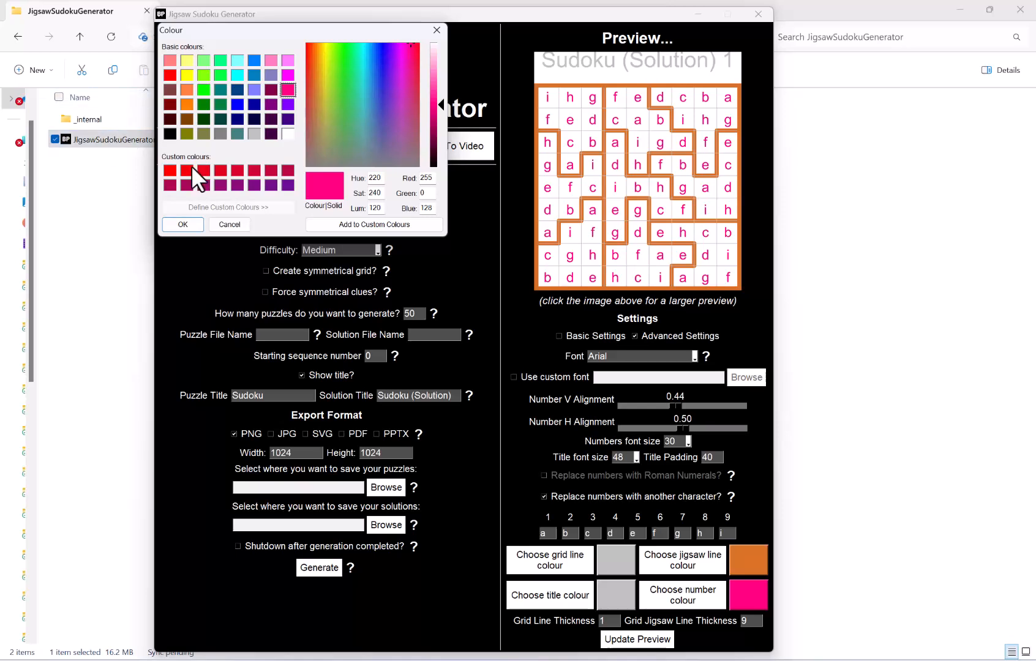
left_click(254, 133)
left_click(185, 223)
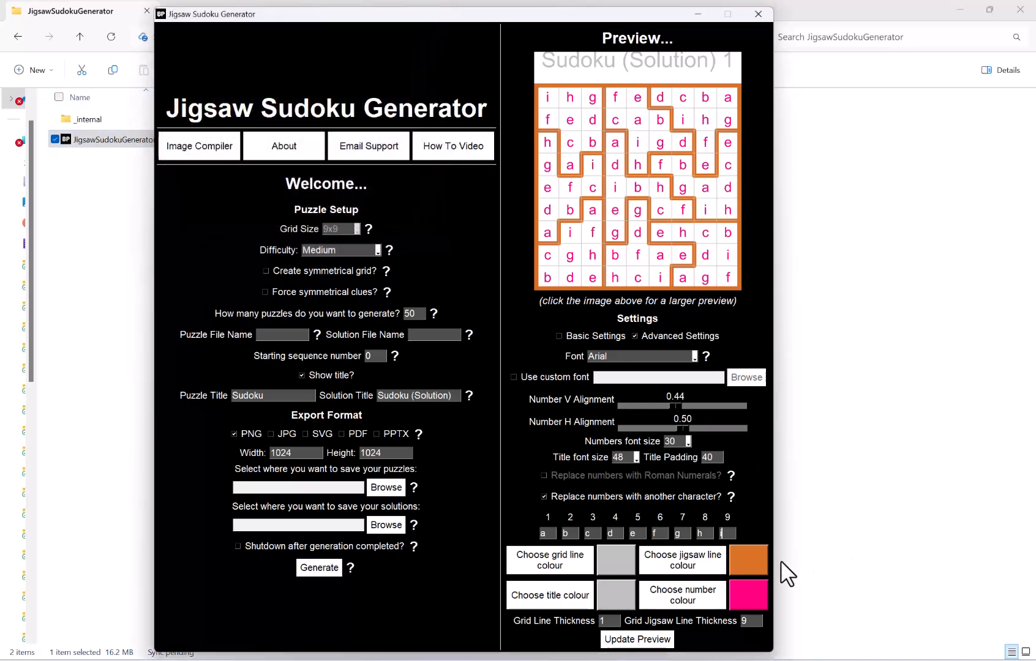
left_click(689, 559)
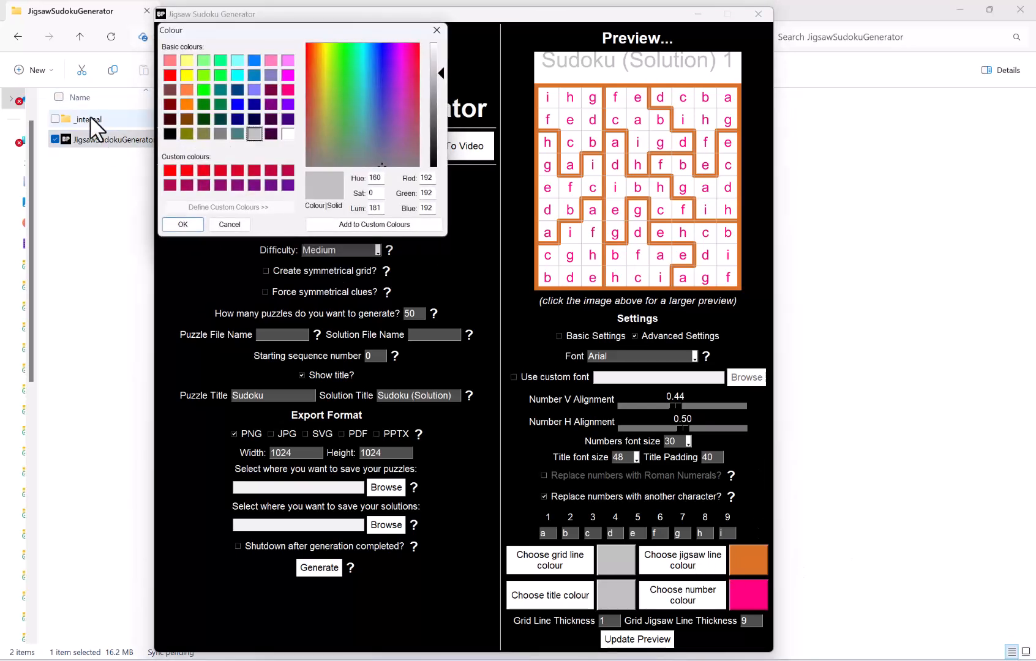
left_click(168, 132)
left_click(193, 225)
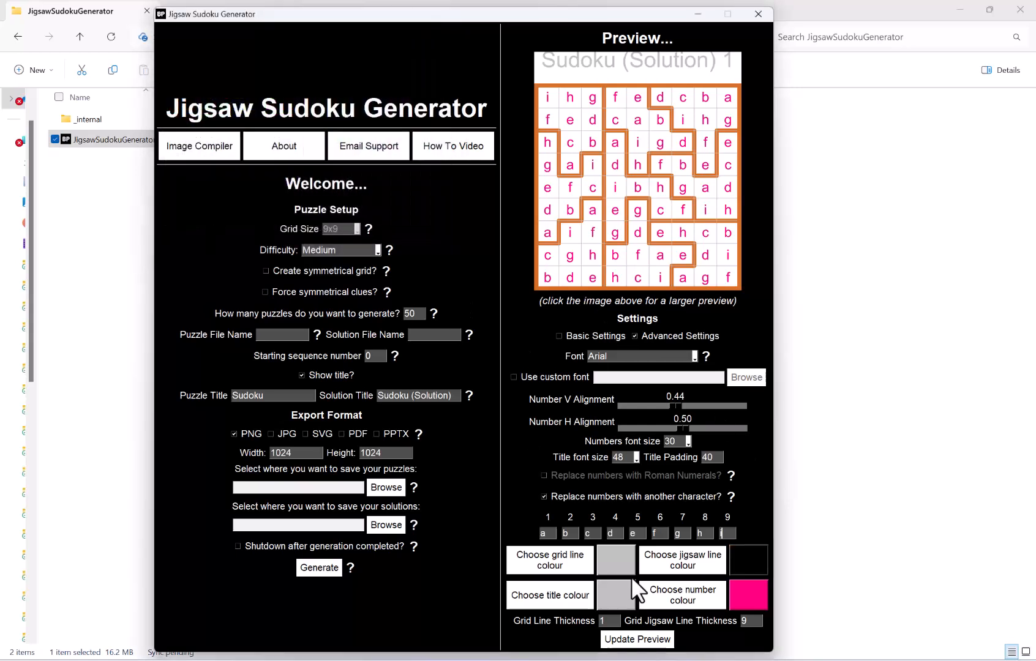
- Set the title and number colours to black and refresh the preview
left_click(556, 593)
left_click(170, 134)
left_click(182, 225)
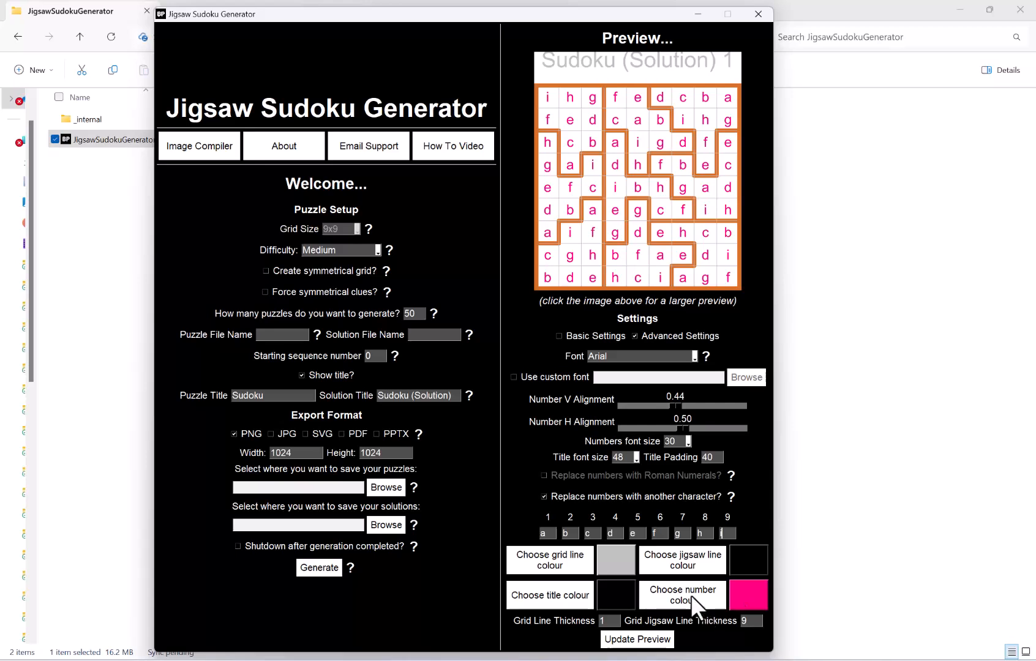
left_click(691, 595)
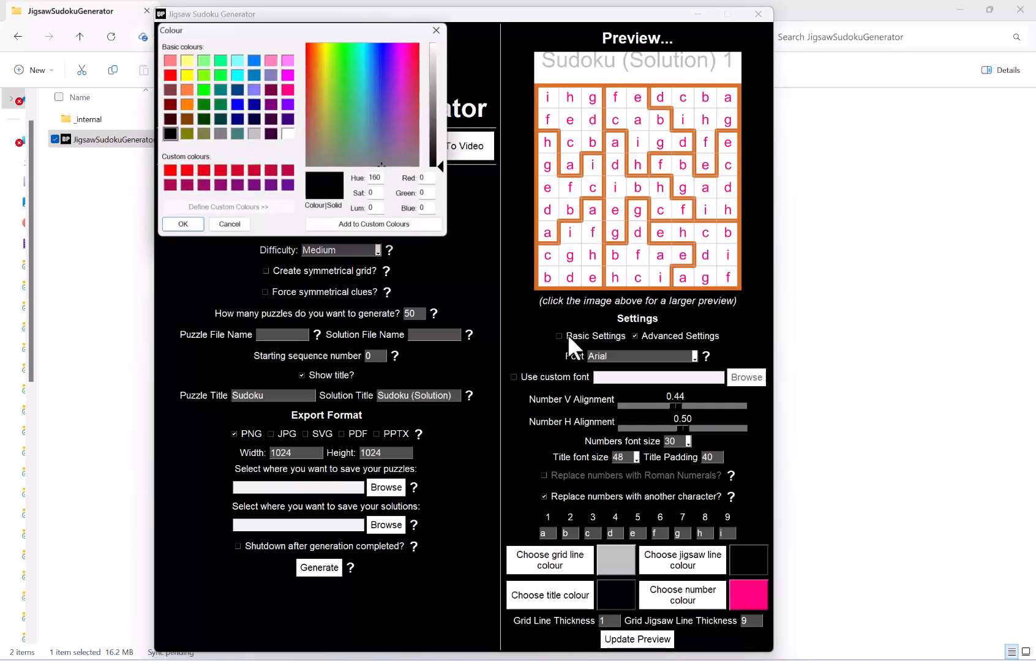
left_click(193, 225)
left_click(637, 640)
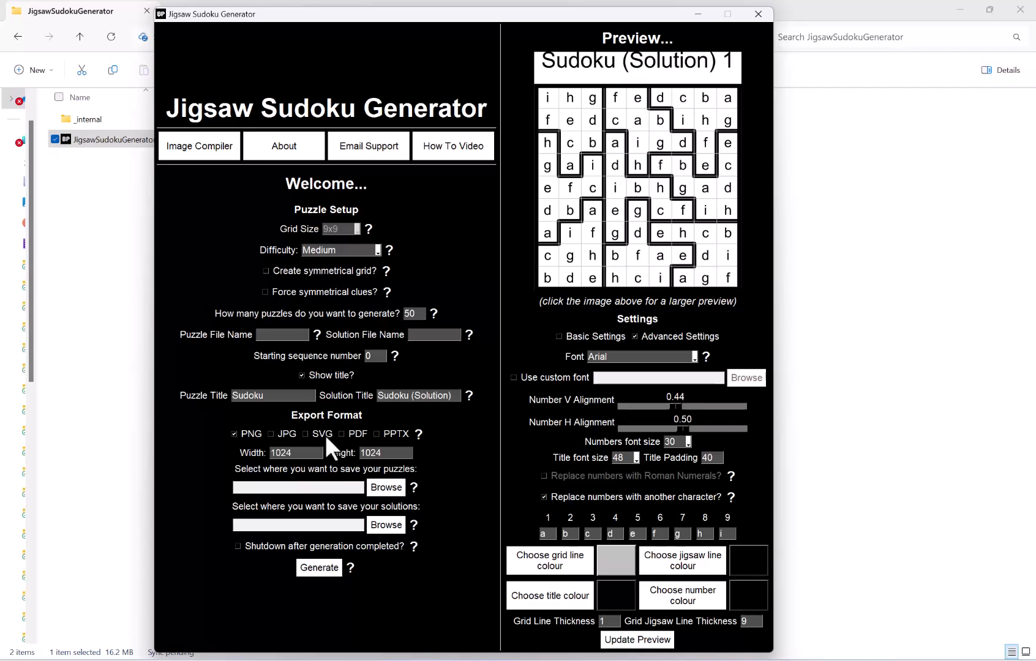
- Set the title padding to 20 and the title font size to 41, refreshing the preview
left_click(710, 459)
key("BackSpace")
type("2")
left_click(636, 457)
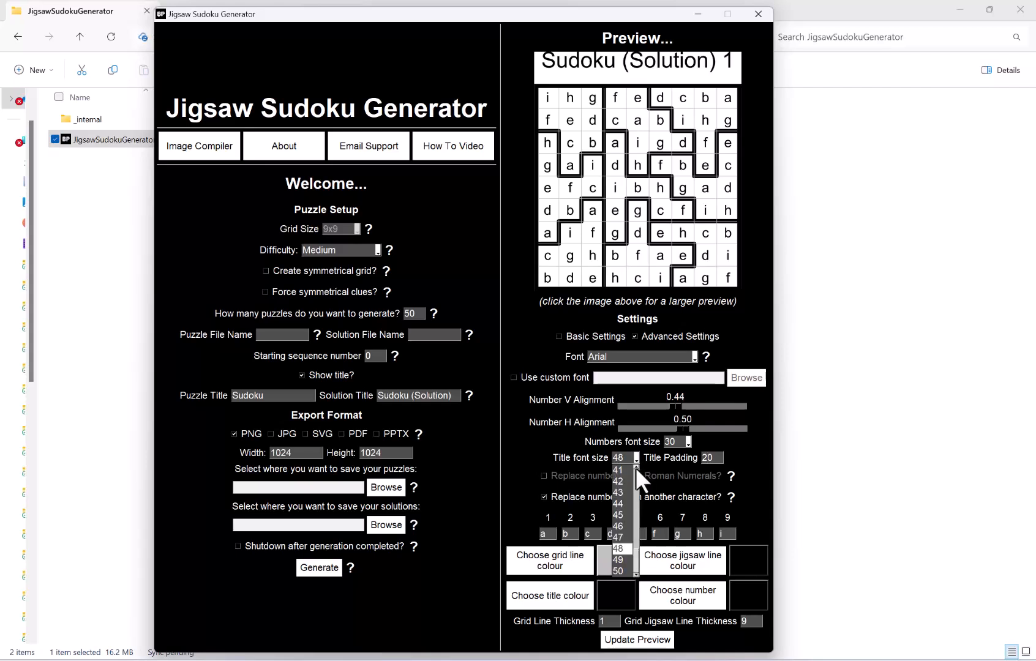
left_click(621, 549)
left_click(656, 645)
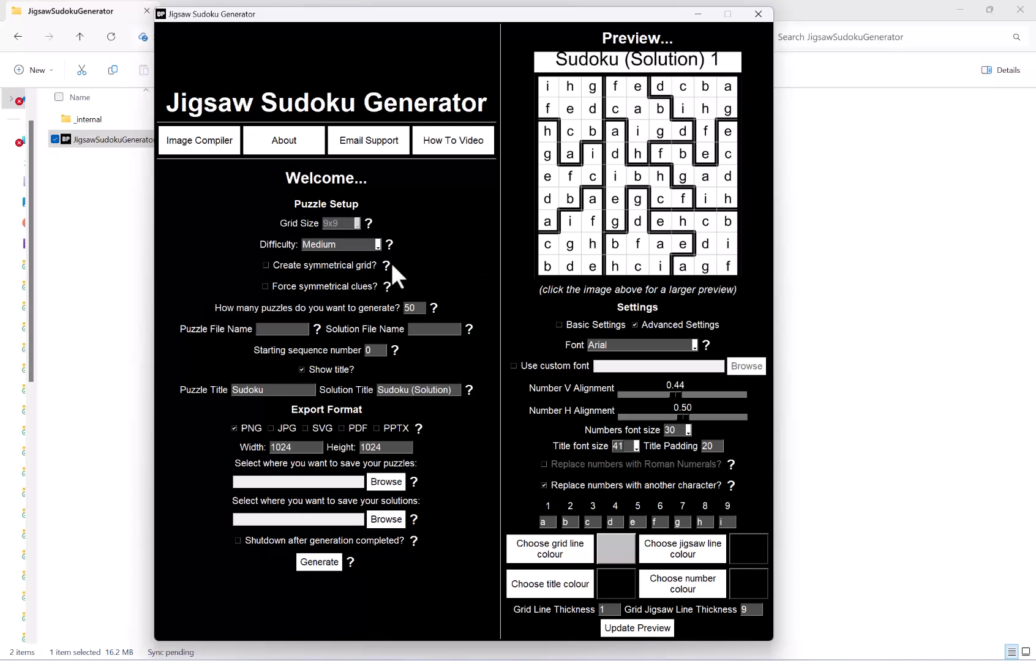
- Switch the export format to PDF and refresh the preview
left_click(360, 429)
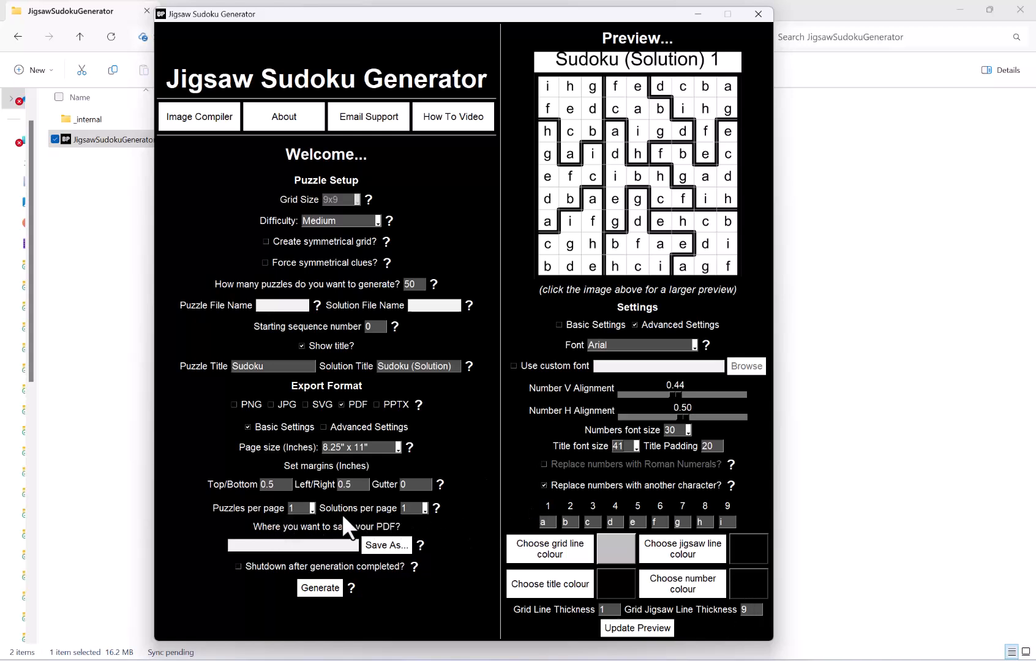
left_click(659, 628)
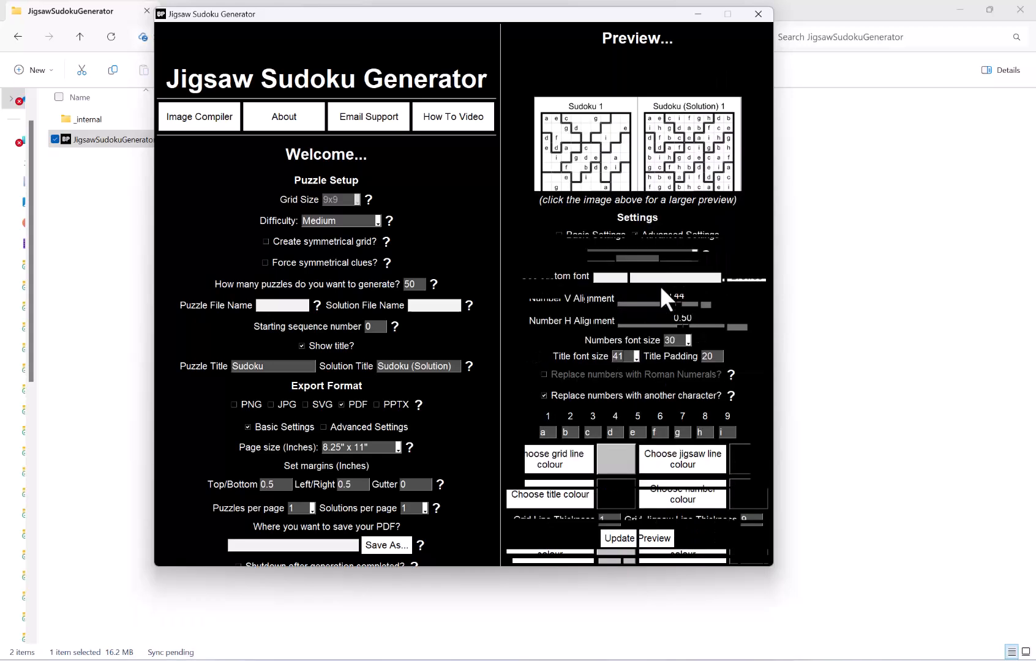
left_click_drag(503, 13, 520, 60)
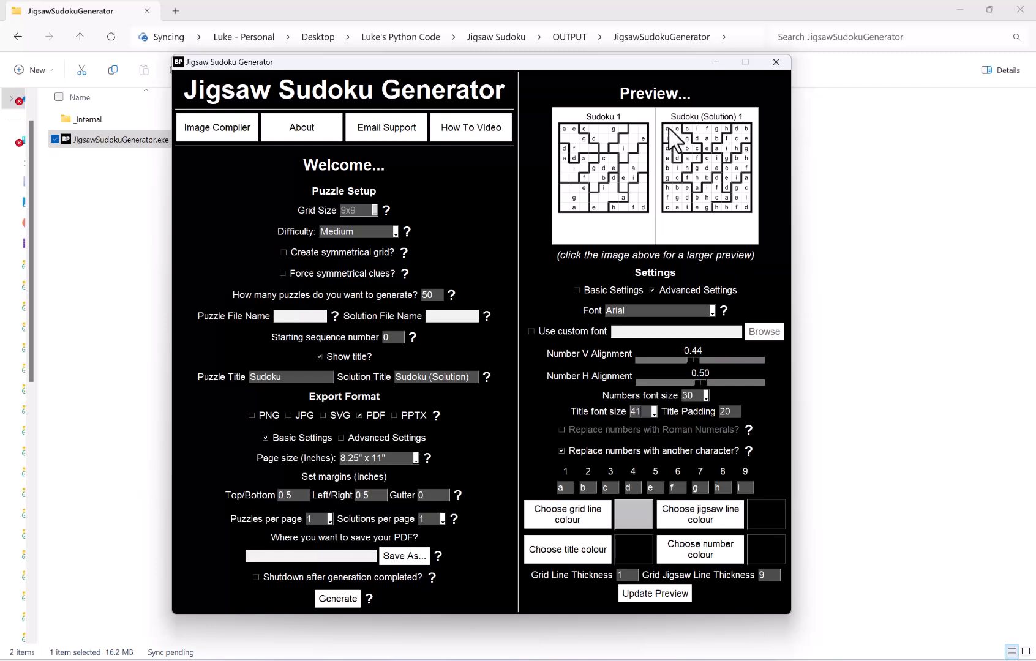
- Set the PDF layout to 2 puzzles and 6 solutions per page, refreshing the preview
left_click(328, 519)
left_click(320, 542)
left_click(440, 521)
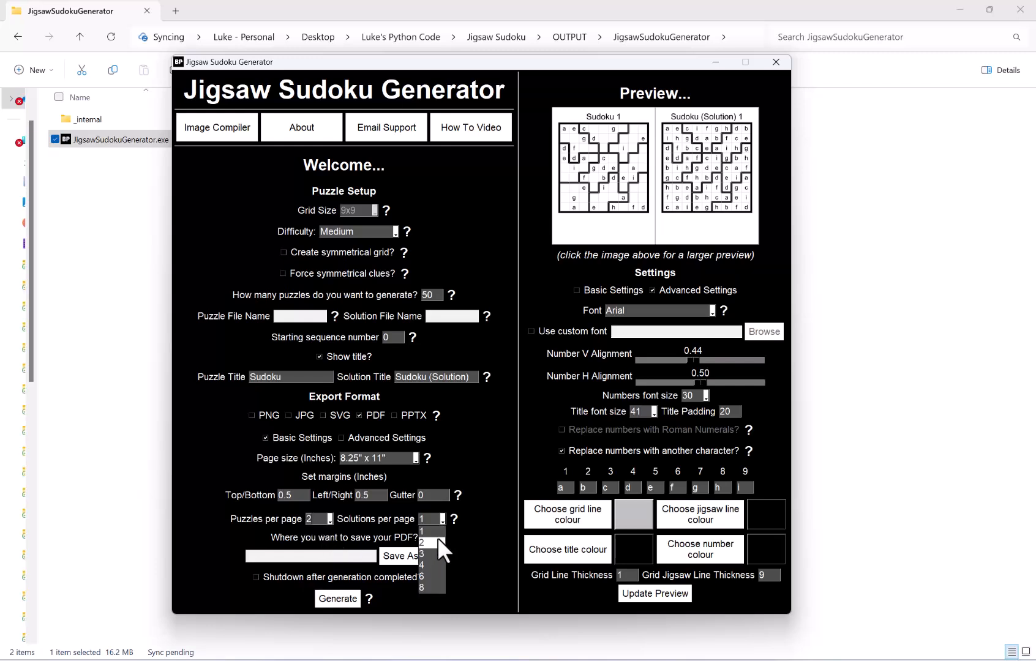
left_click(431, 577)
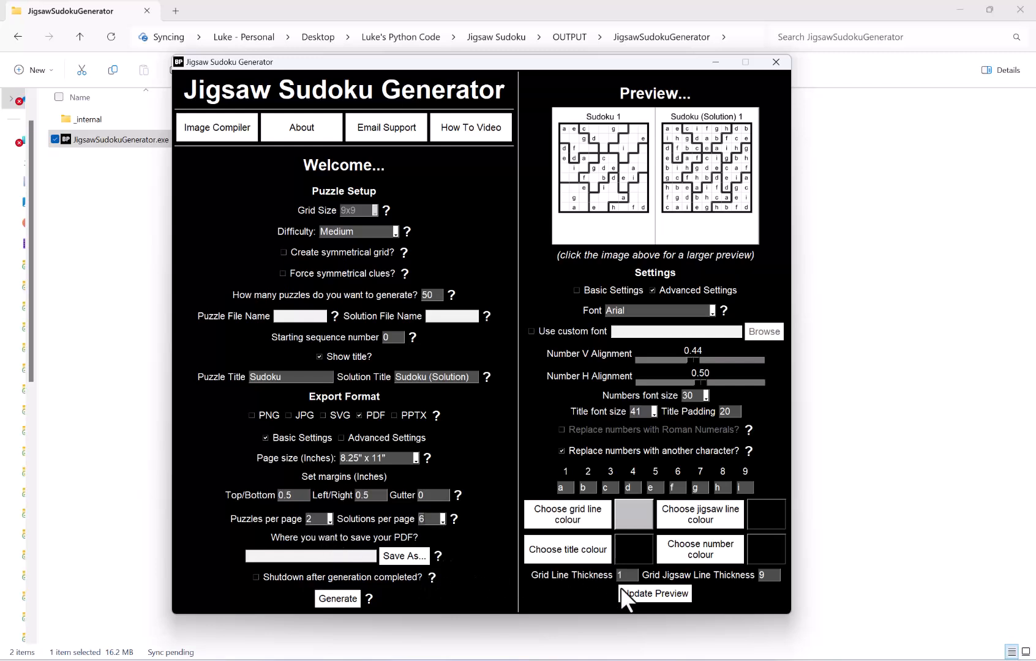
left_click(643, 595)
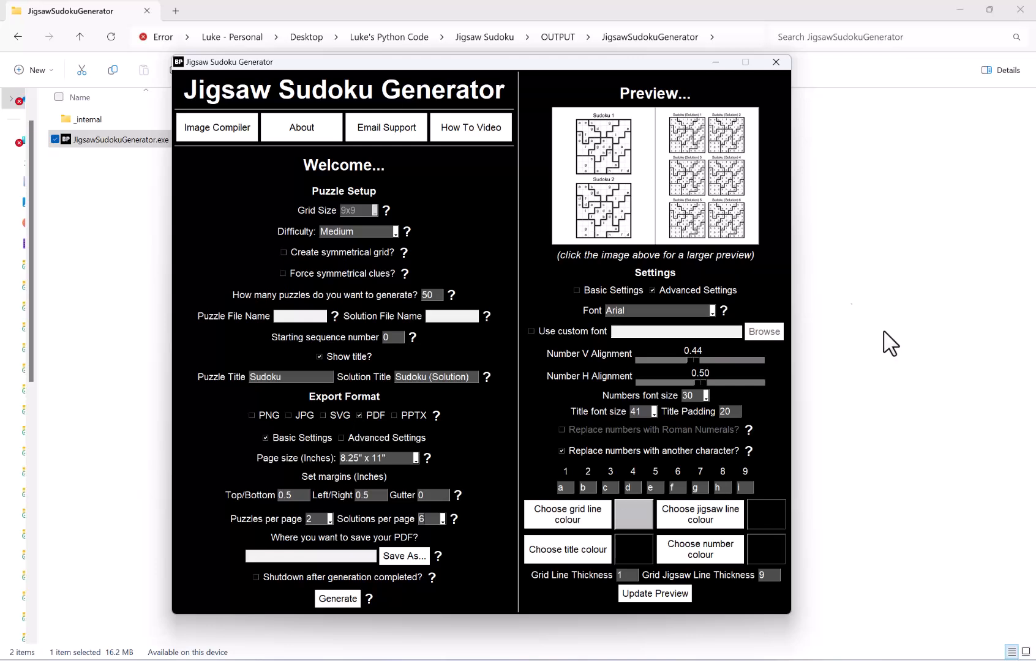
- Open the large preview to examine the layout of the puzzle and solution pages
left_click(685, 173)
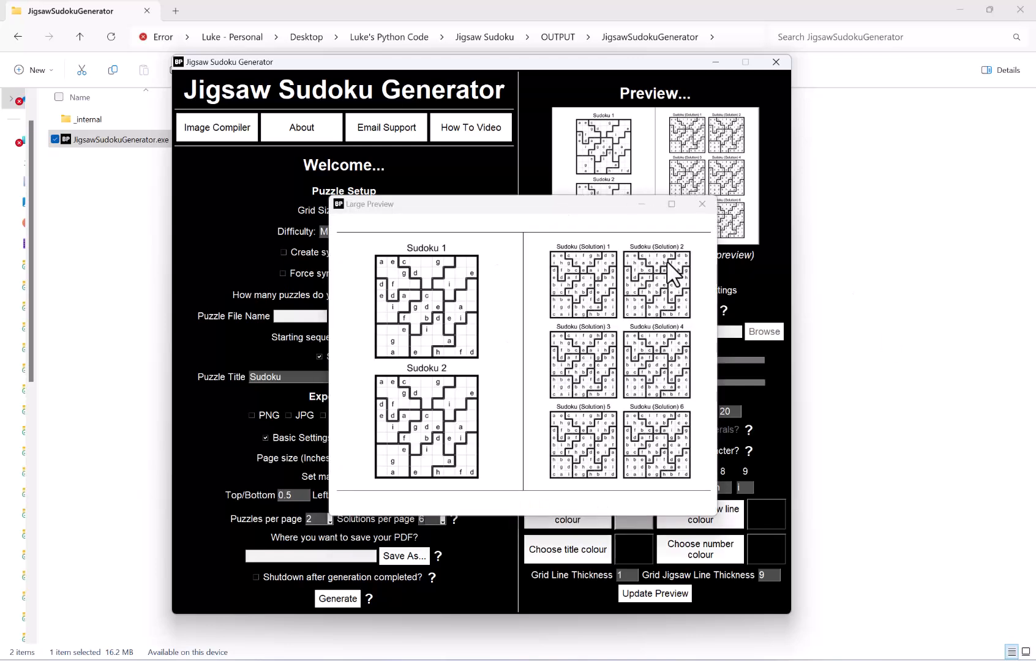
left_click_drag(552, 207, 495, 192)
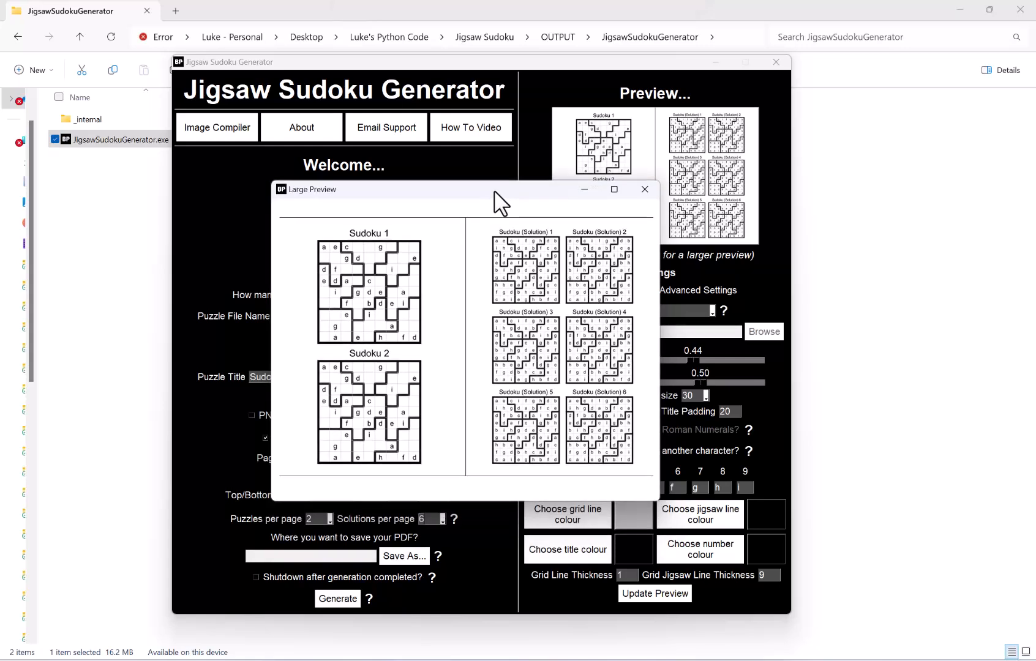